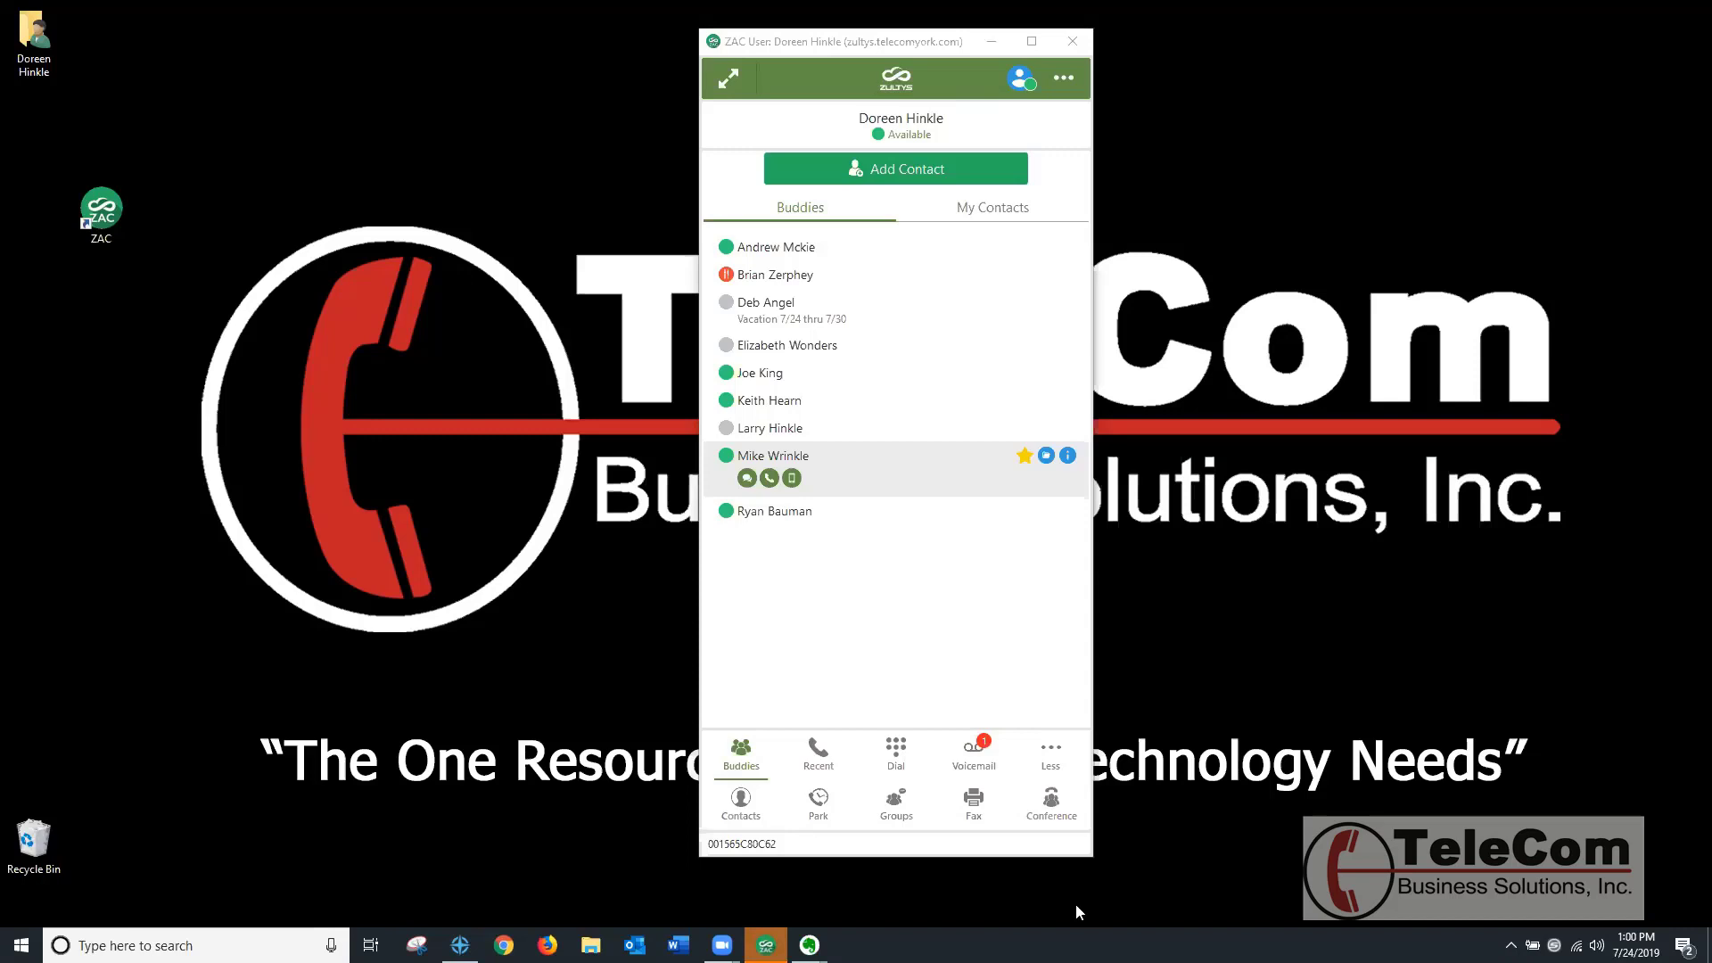
left_click(976, 756)
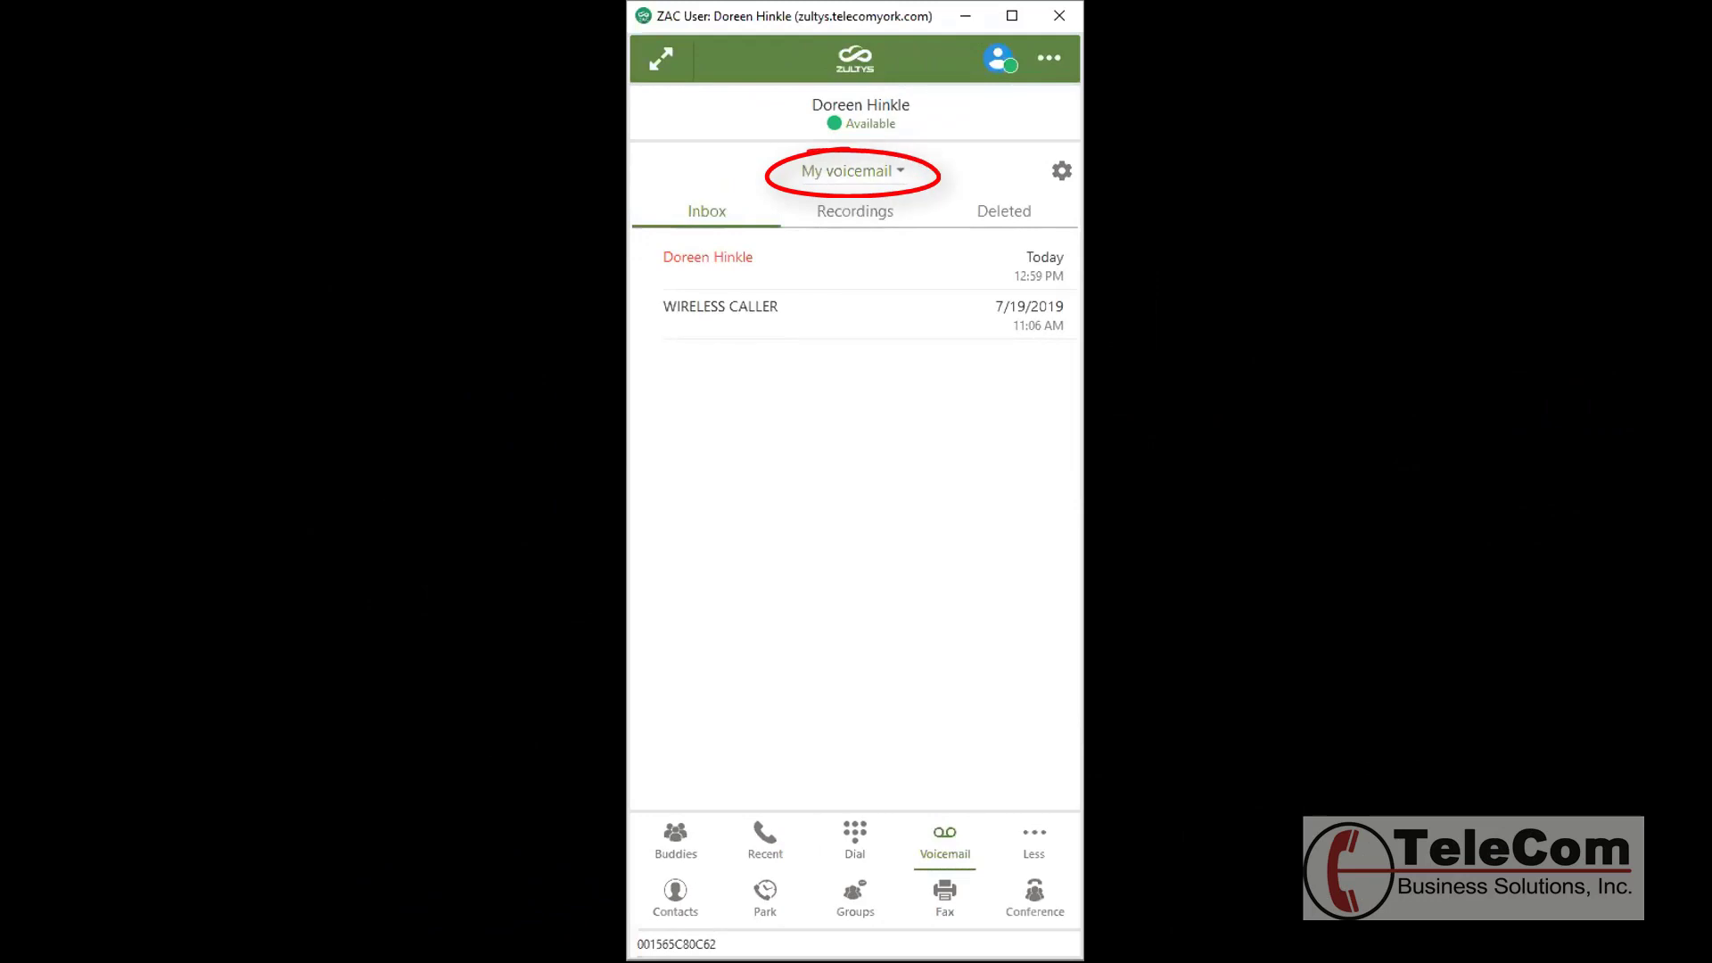
left_click(900, 171)
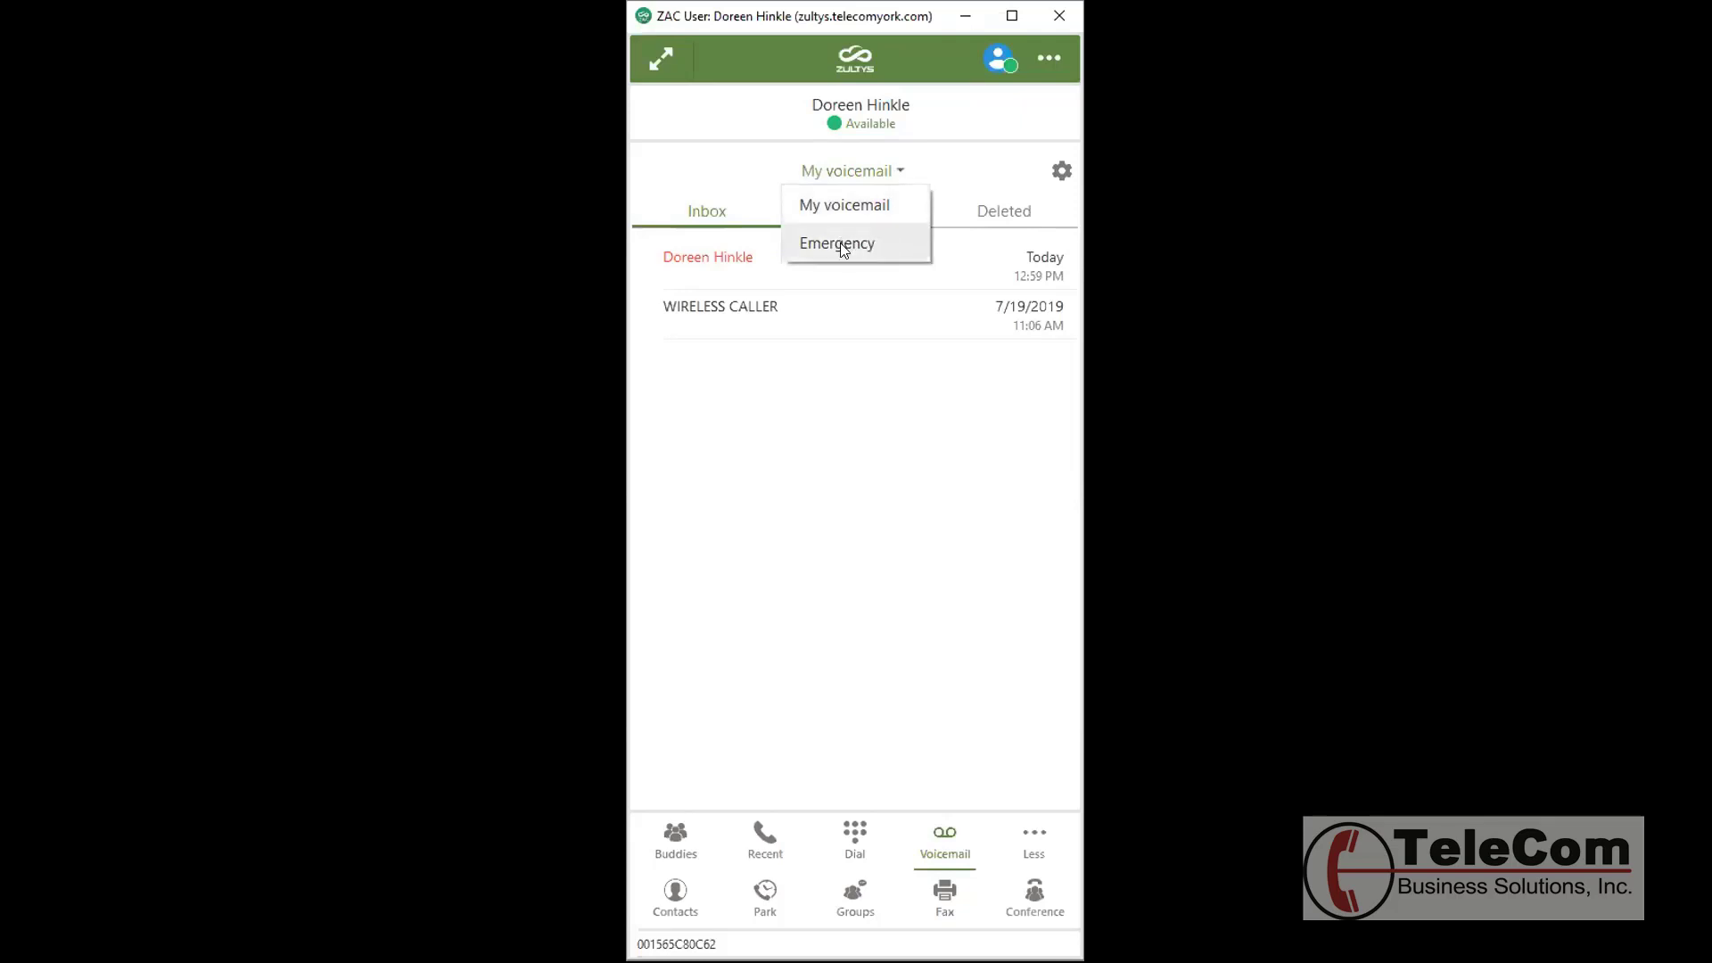
left_click(894, 241)
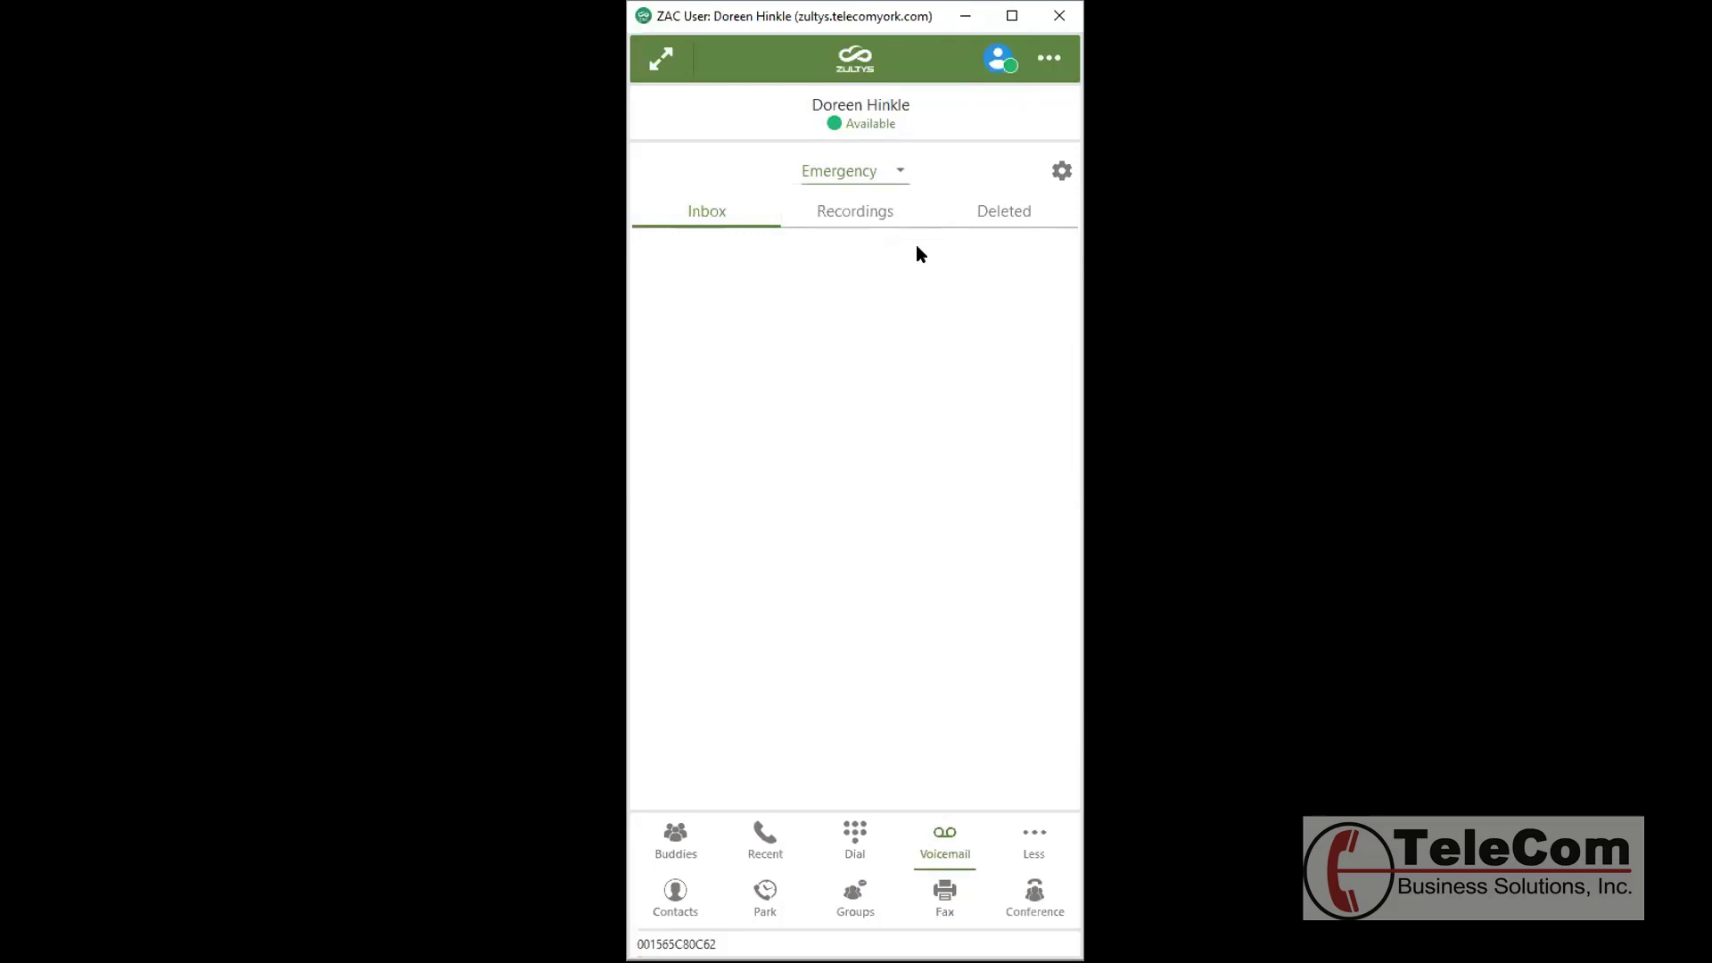
left_click(902, 175)
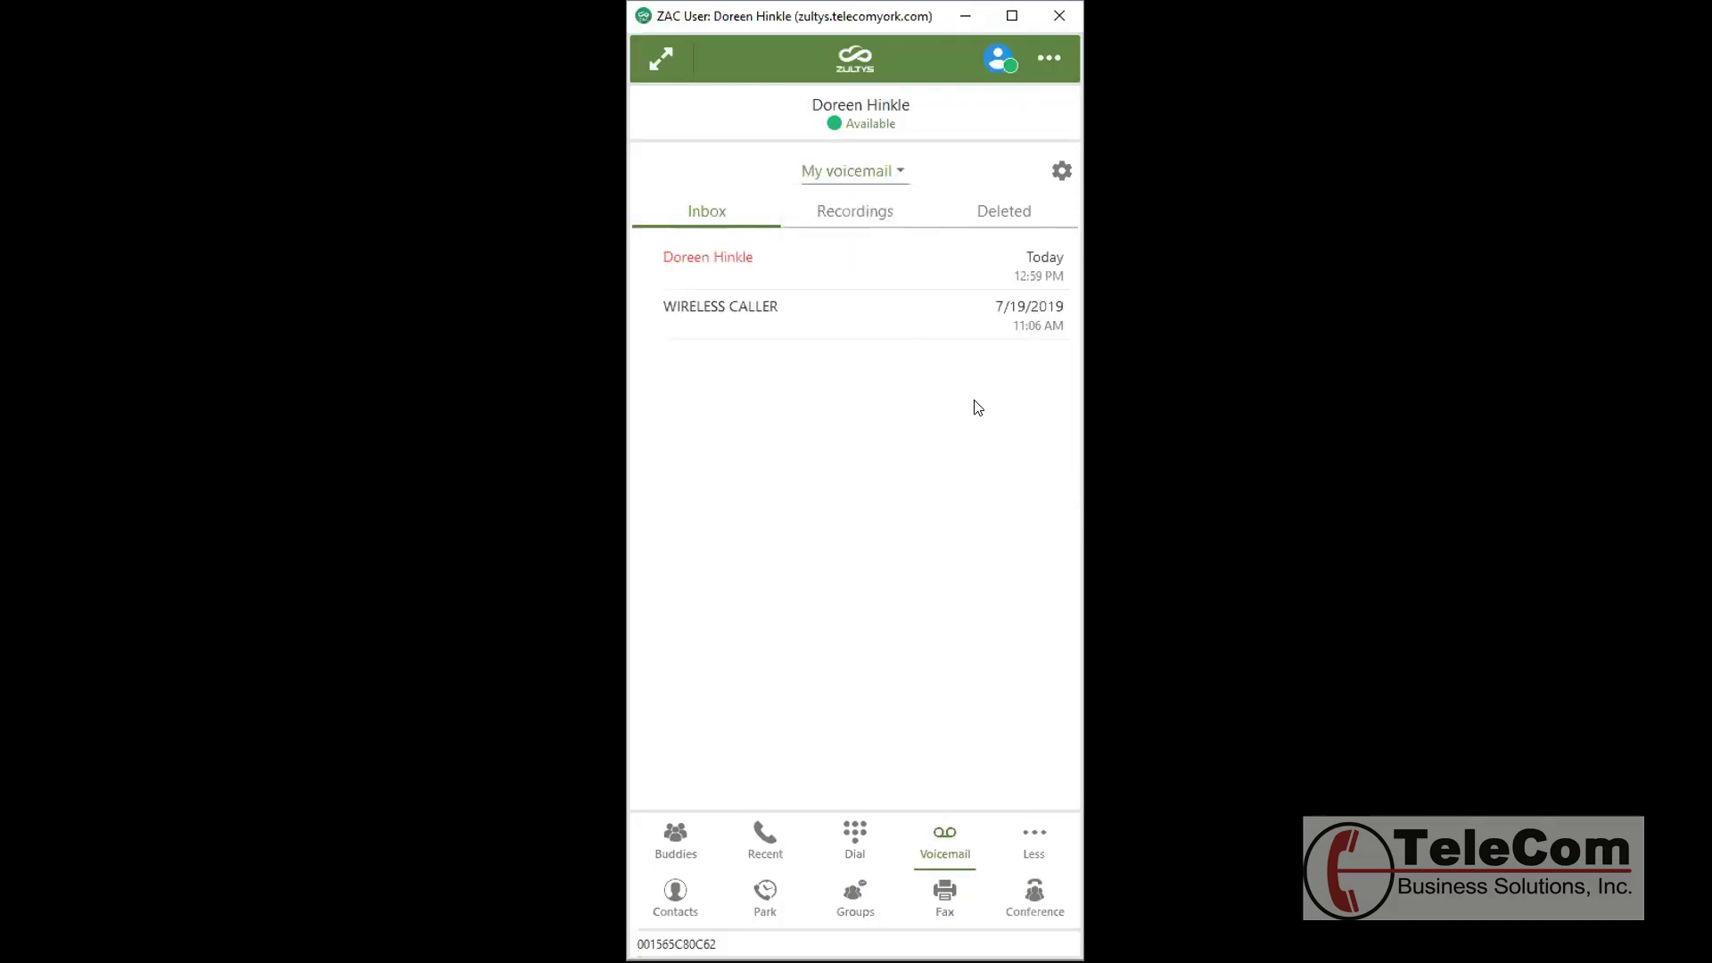
left_click(902, 172)
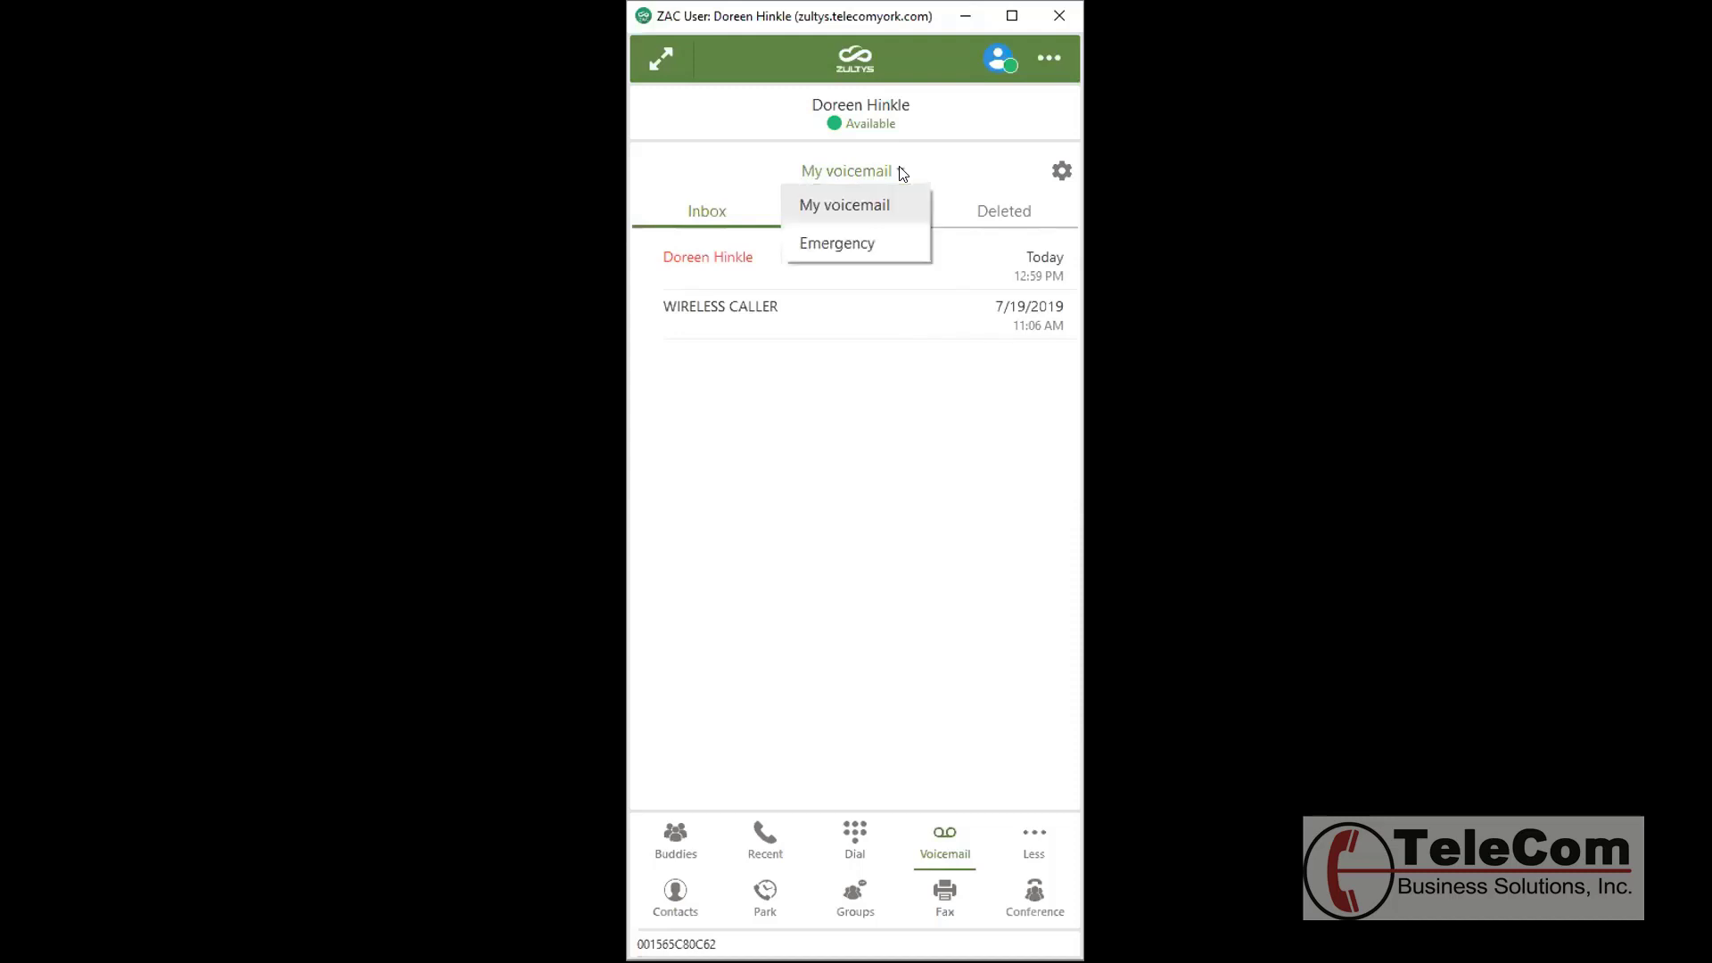
left_click(696, 263)
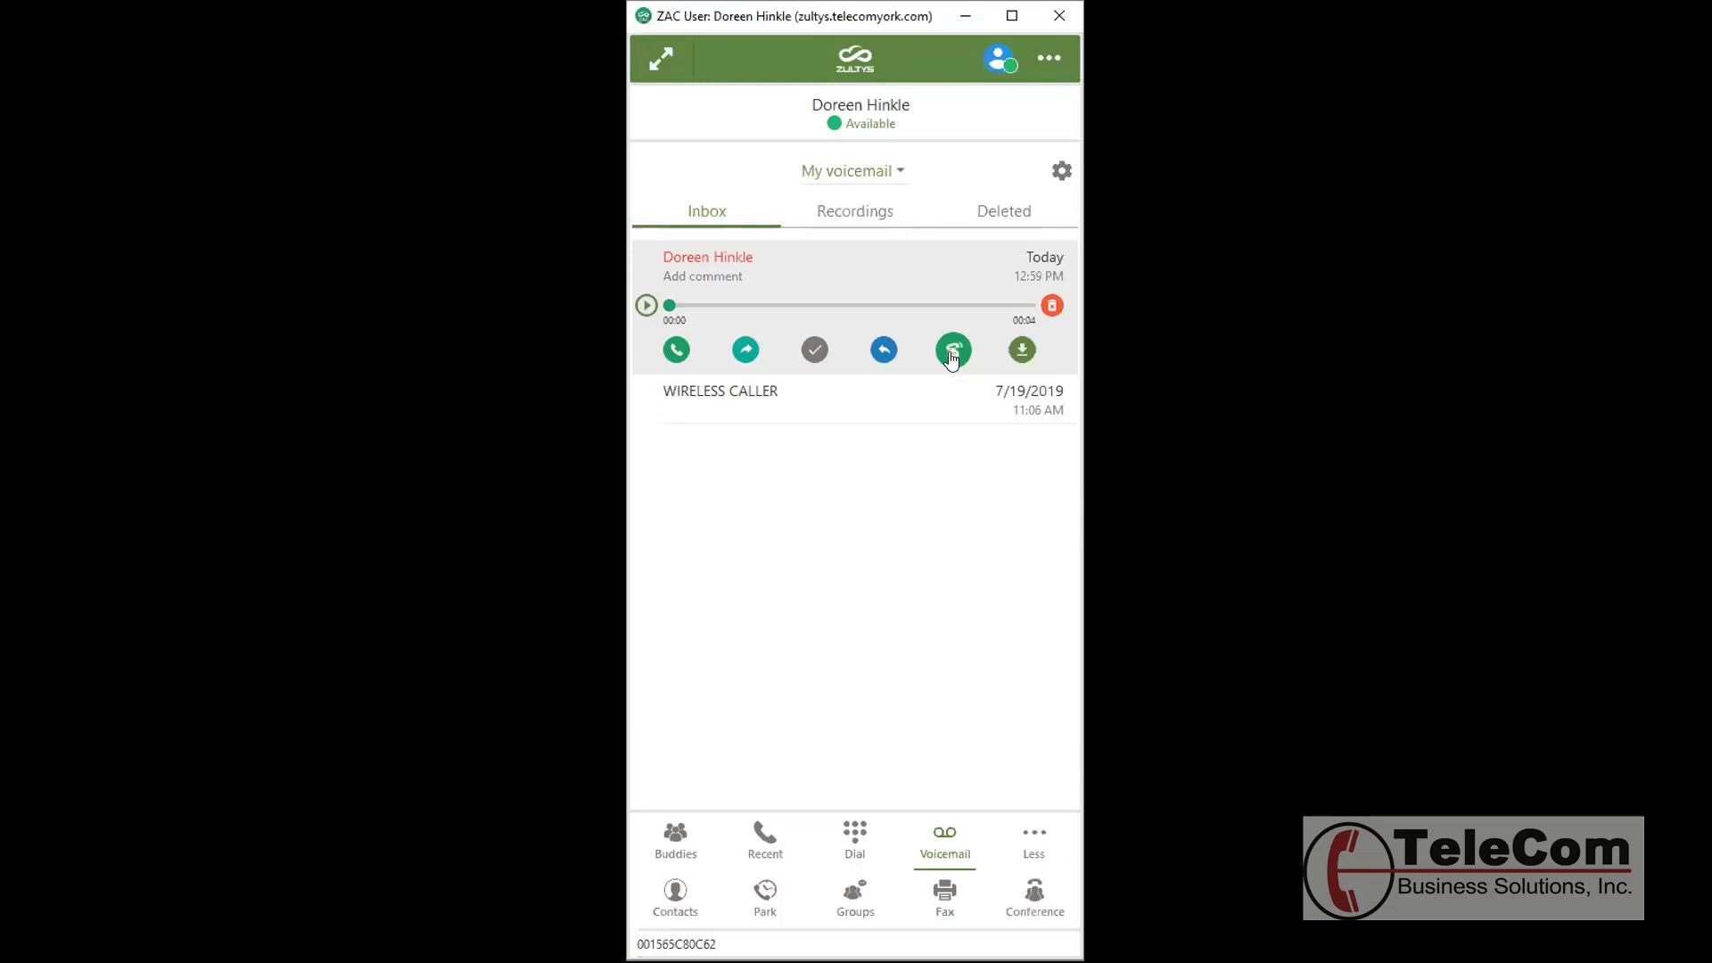
left_click(645, 308)
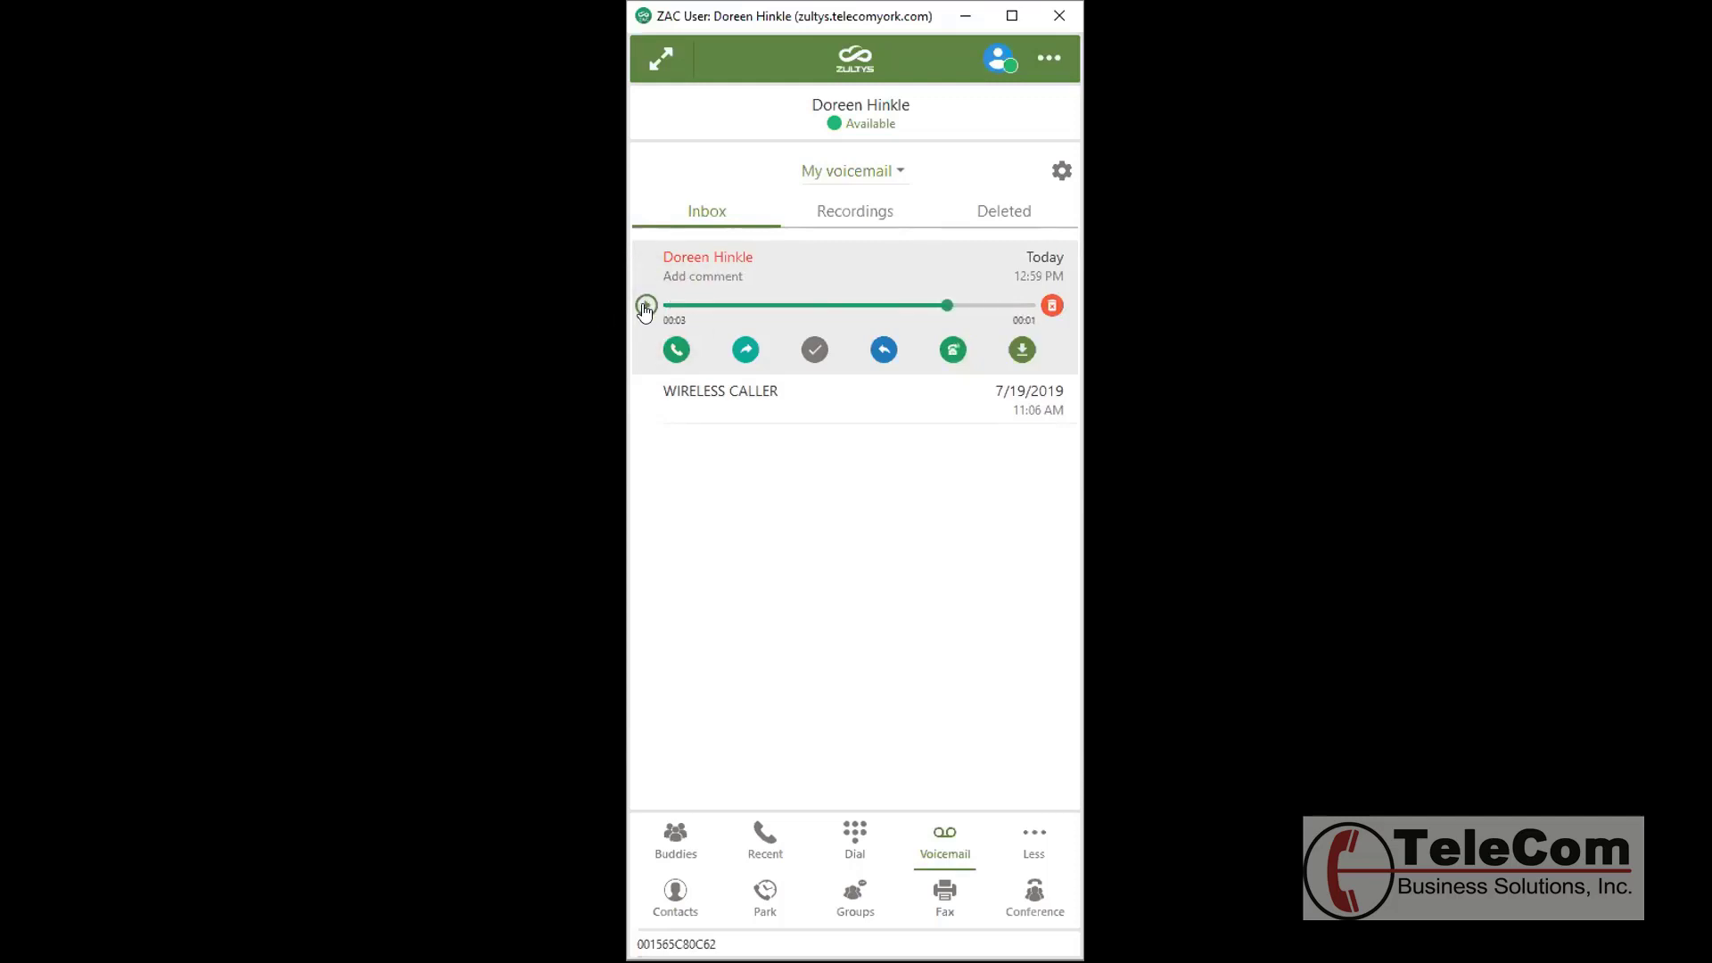
left_click(647, 309)
left_click(746, 352)
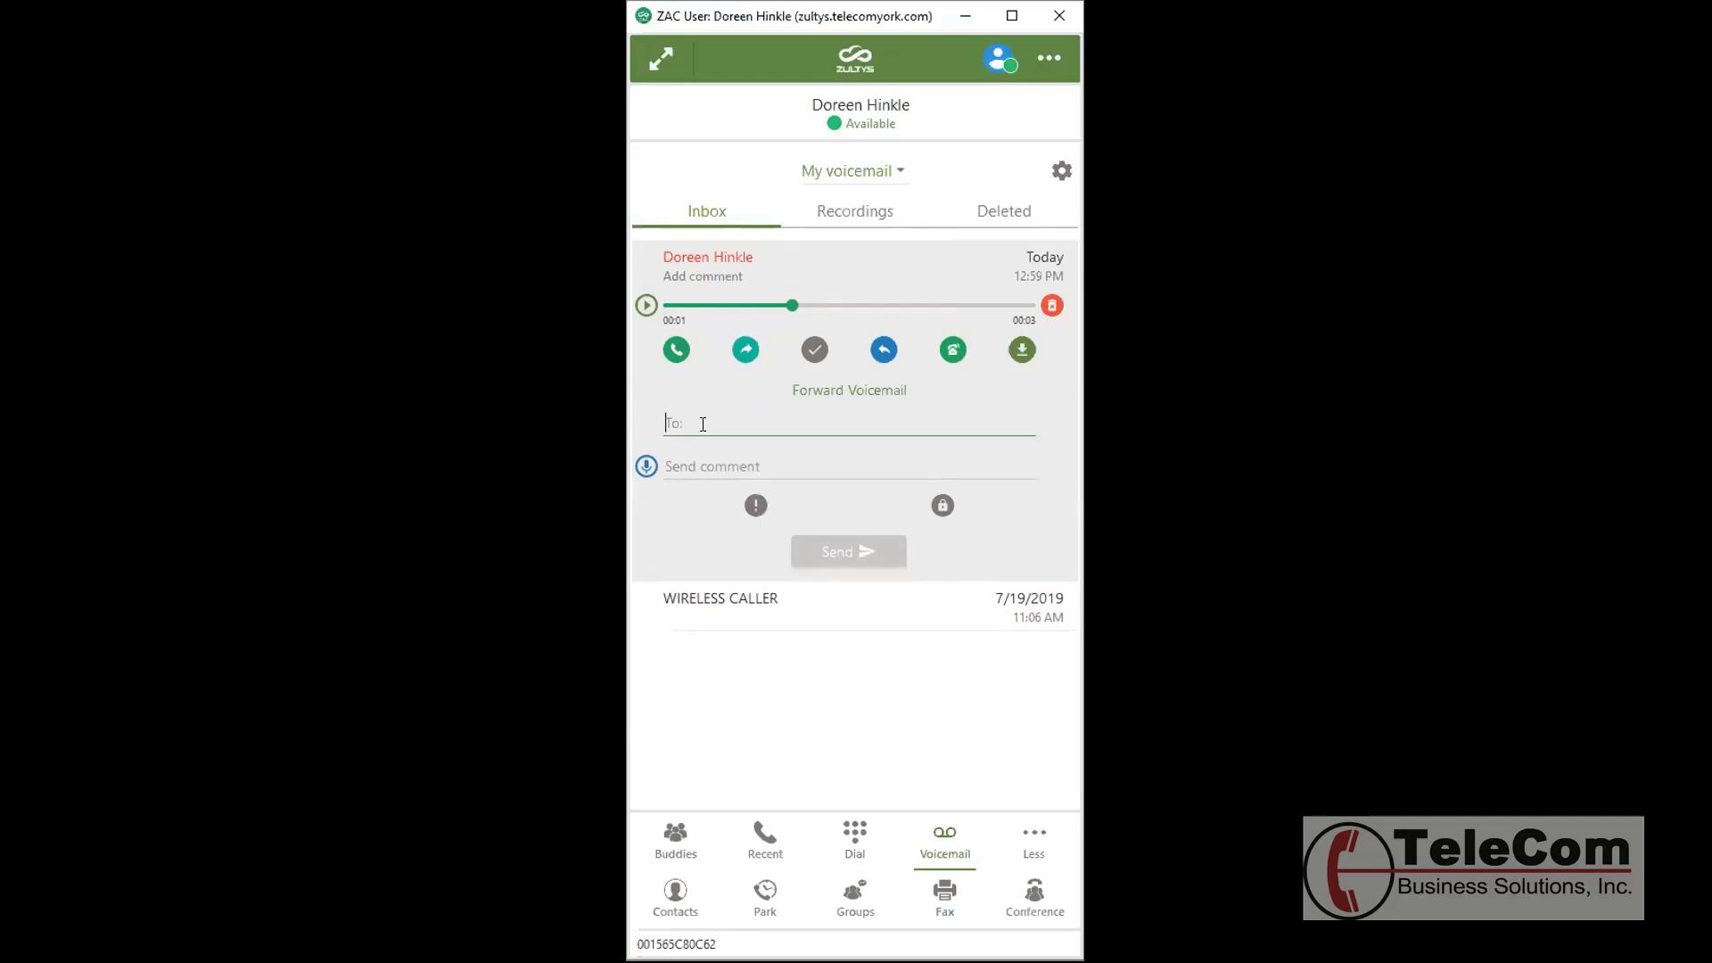
type("larr")
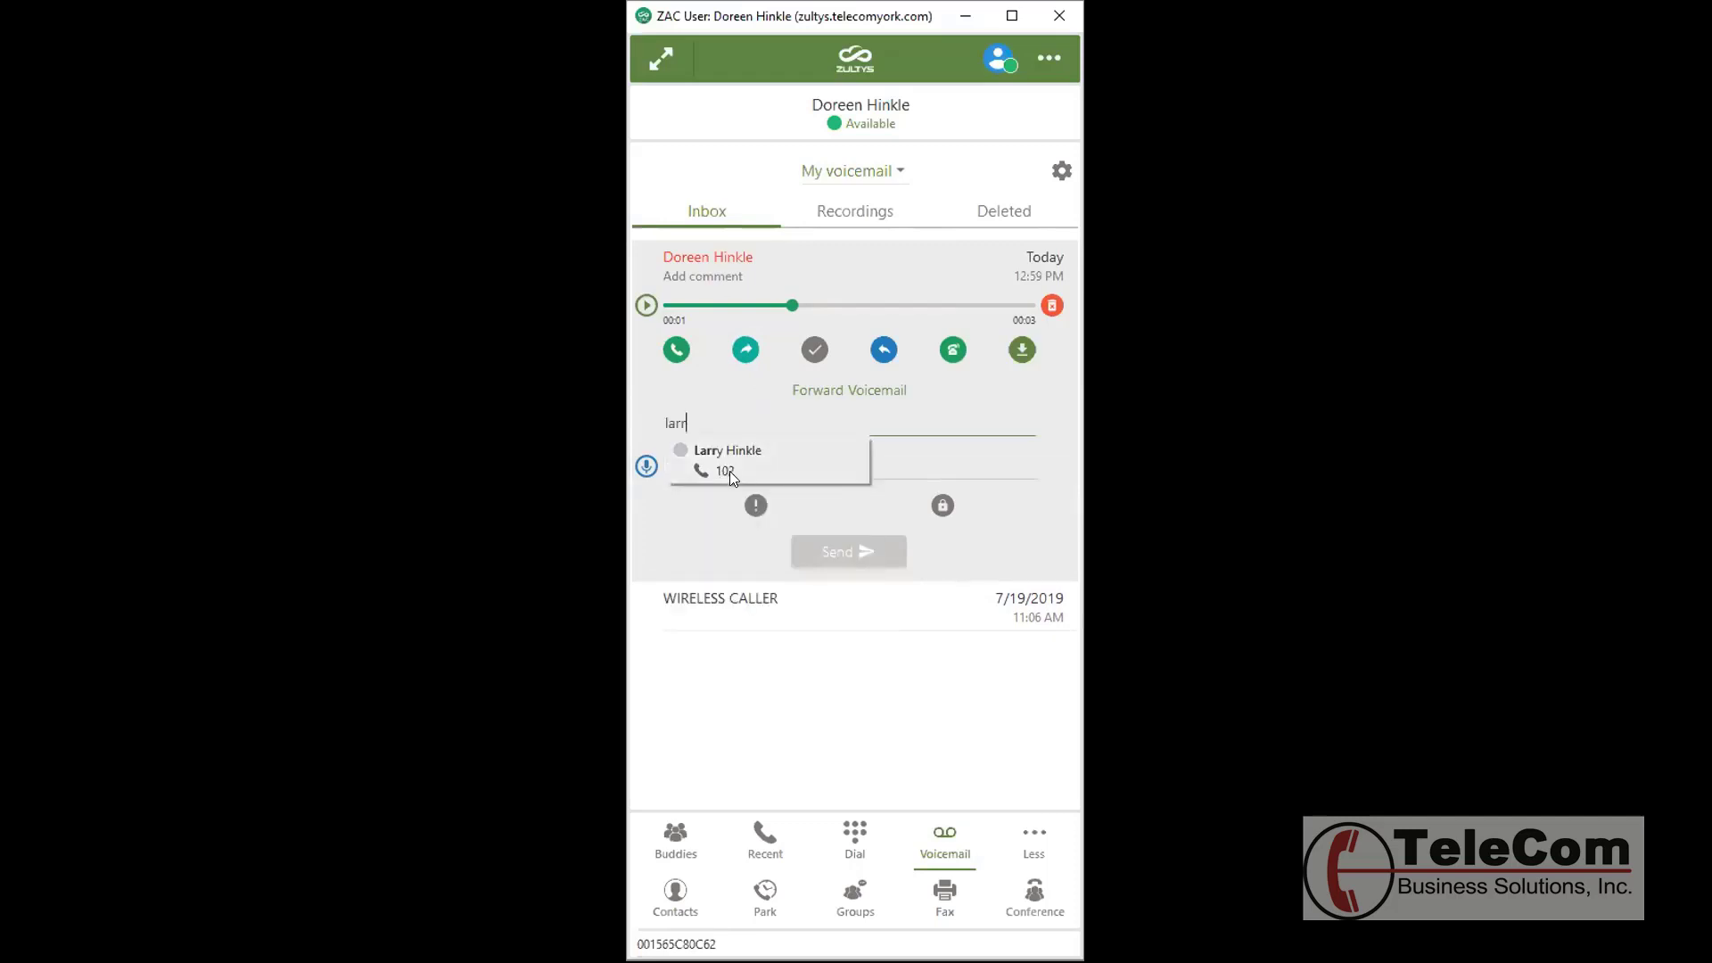
left_click(730, 471)
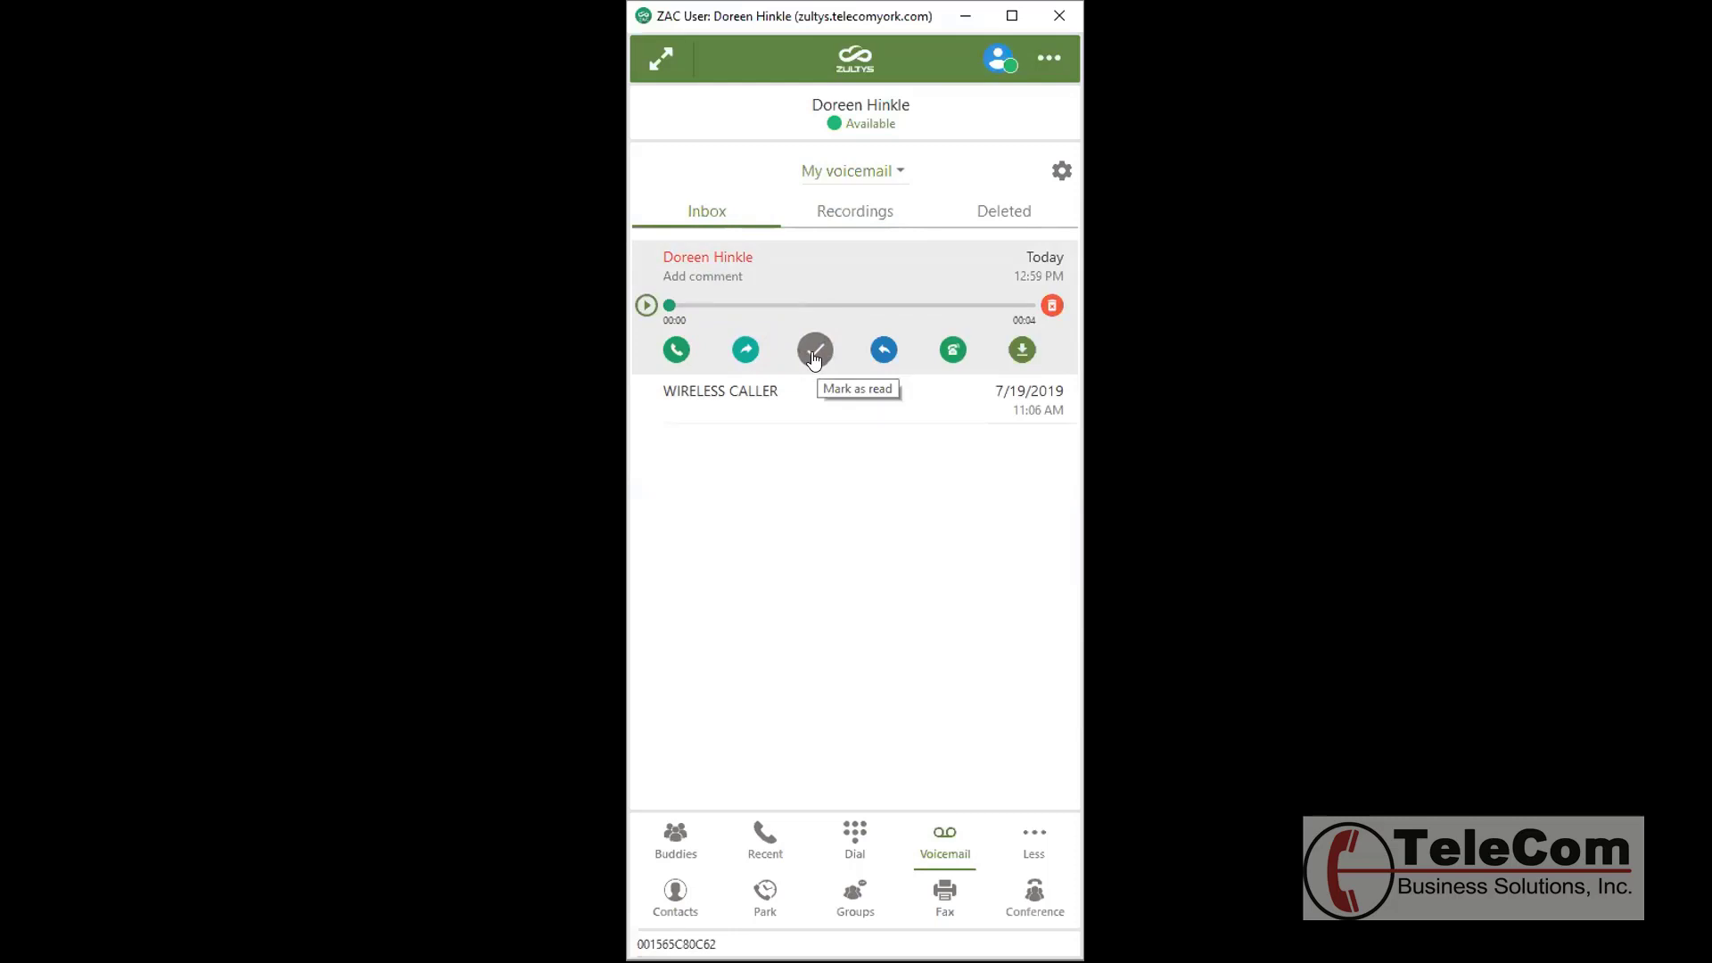
Mark today's voicemail as read and start saving it as a WAV file to the Desktop.
left_click(813, 351)
left_click(1016, 353)
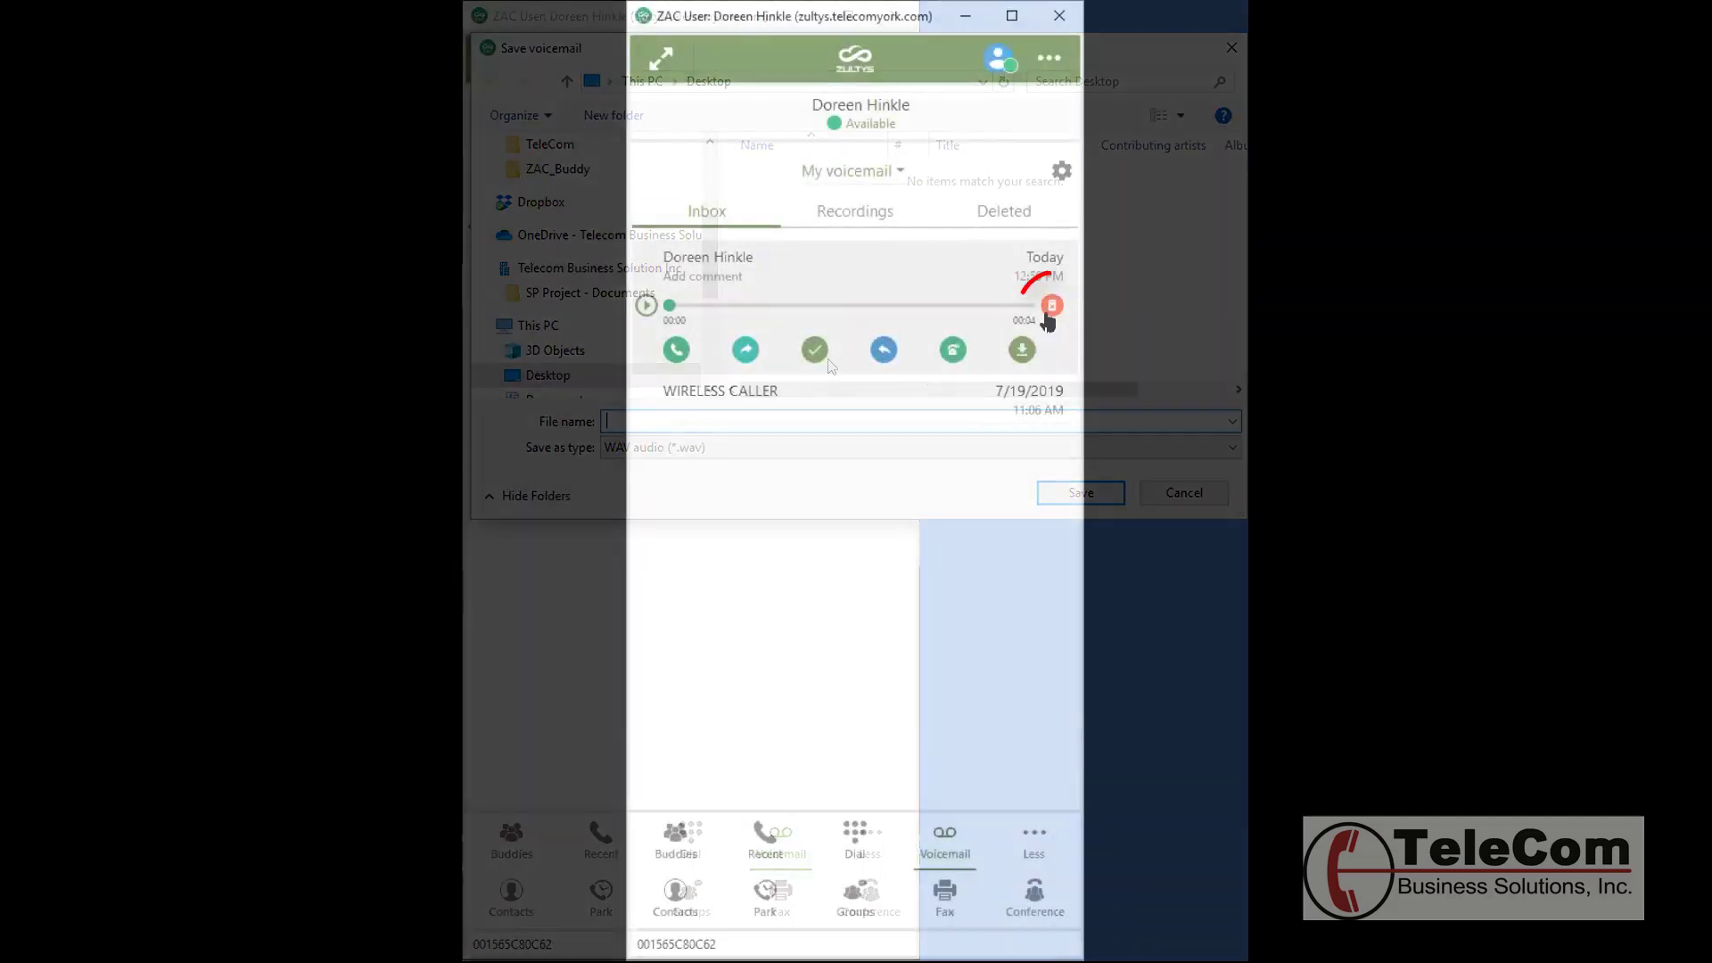
left_click(1050, 306)
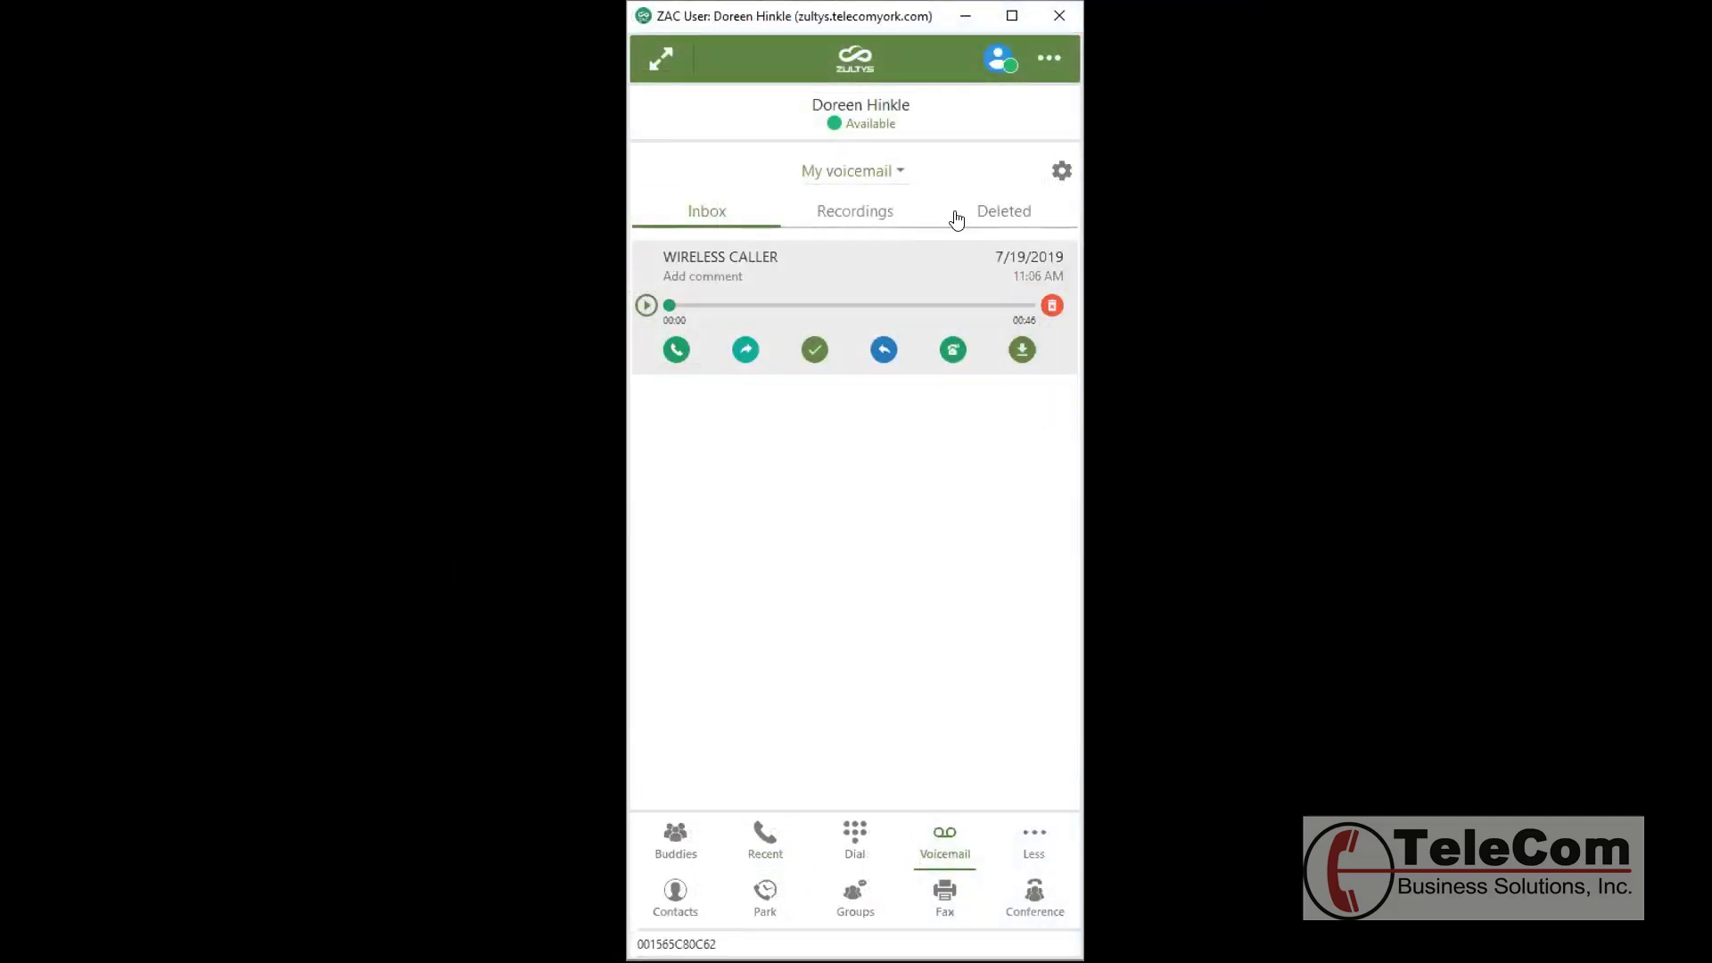
left_click(994, 211)
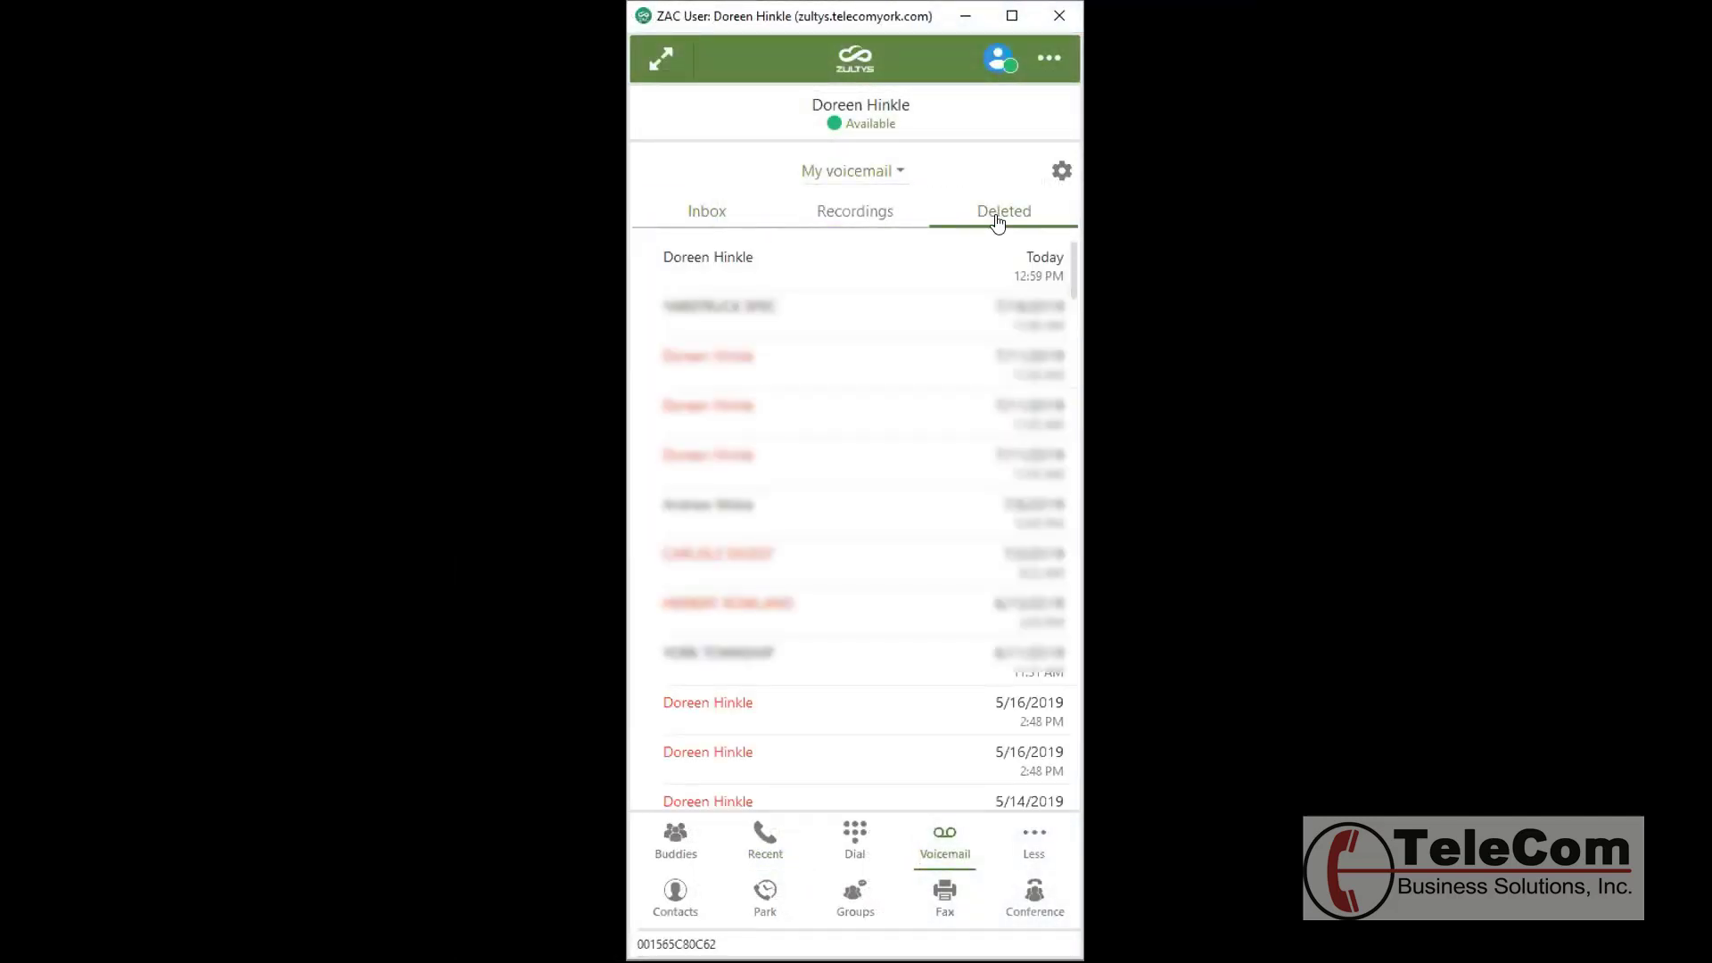
left_click(814, 273)
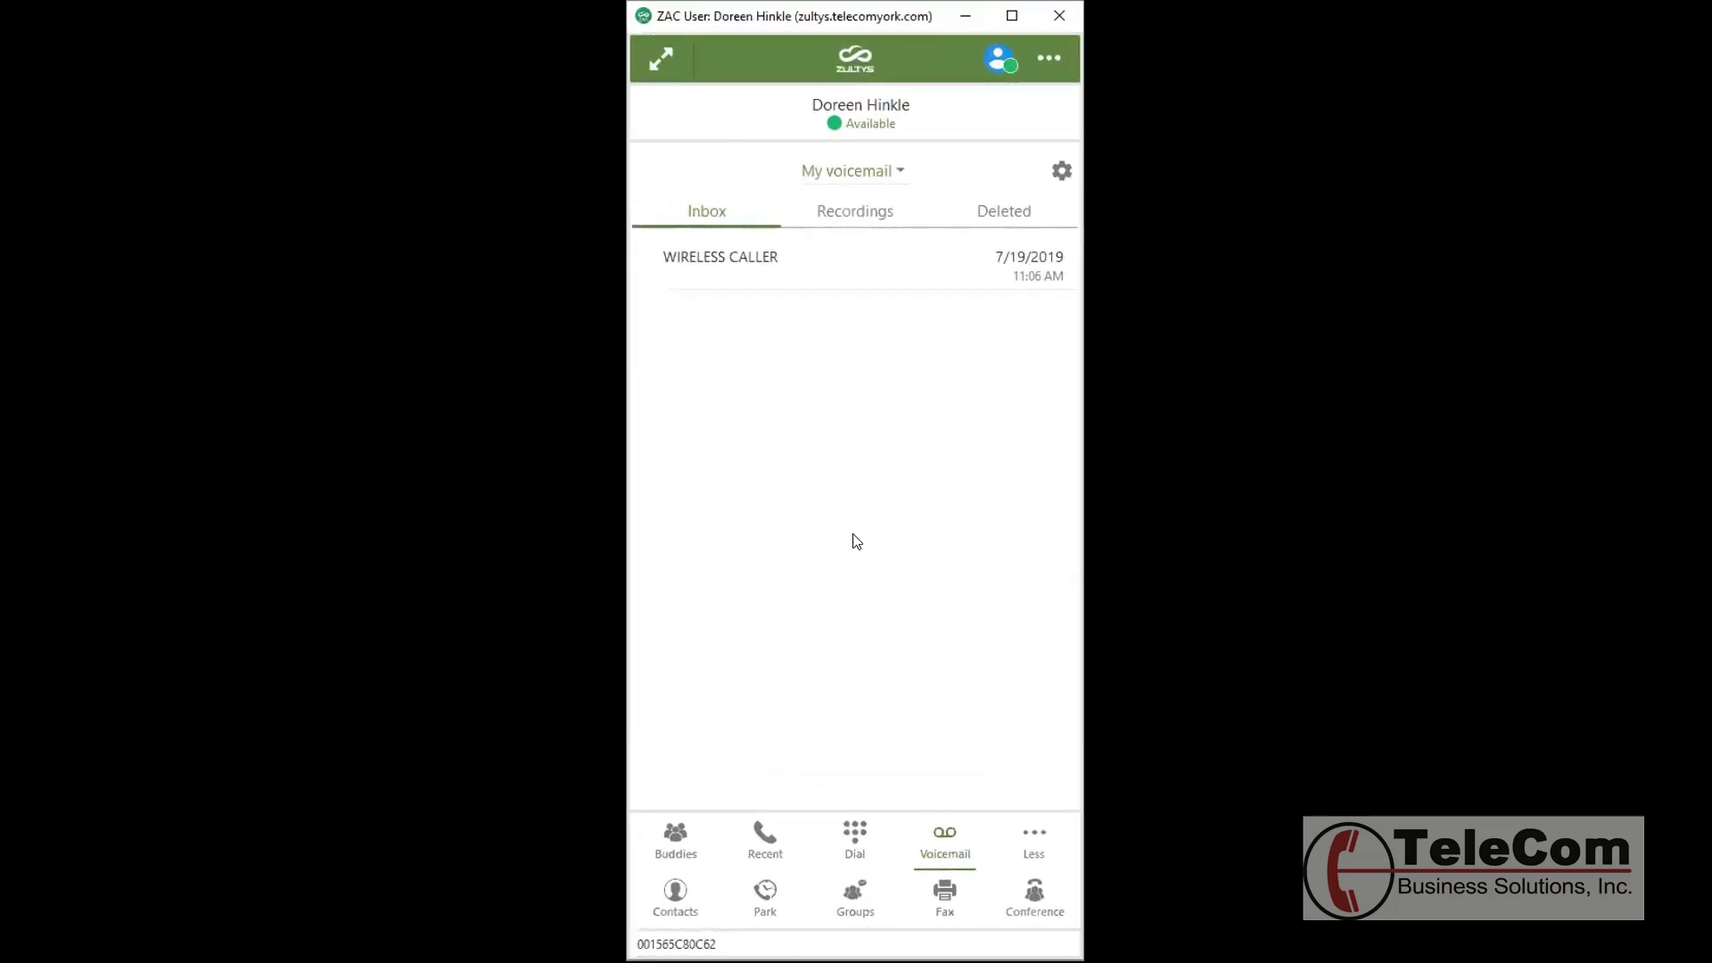
Expand the WIRELESS CALLER voicemail and save the comment 'call them tomorrow' on it.
left_click(720, 262)
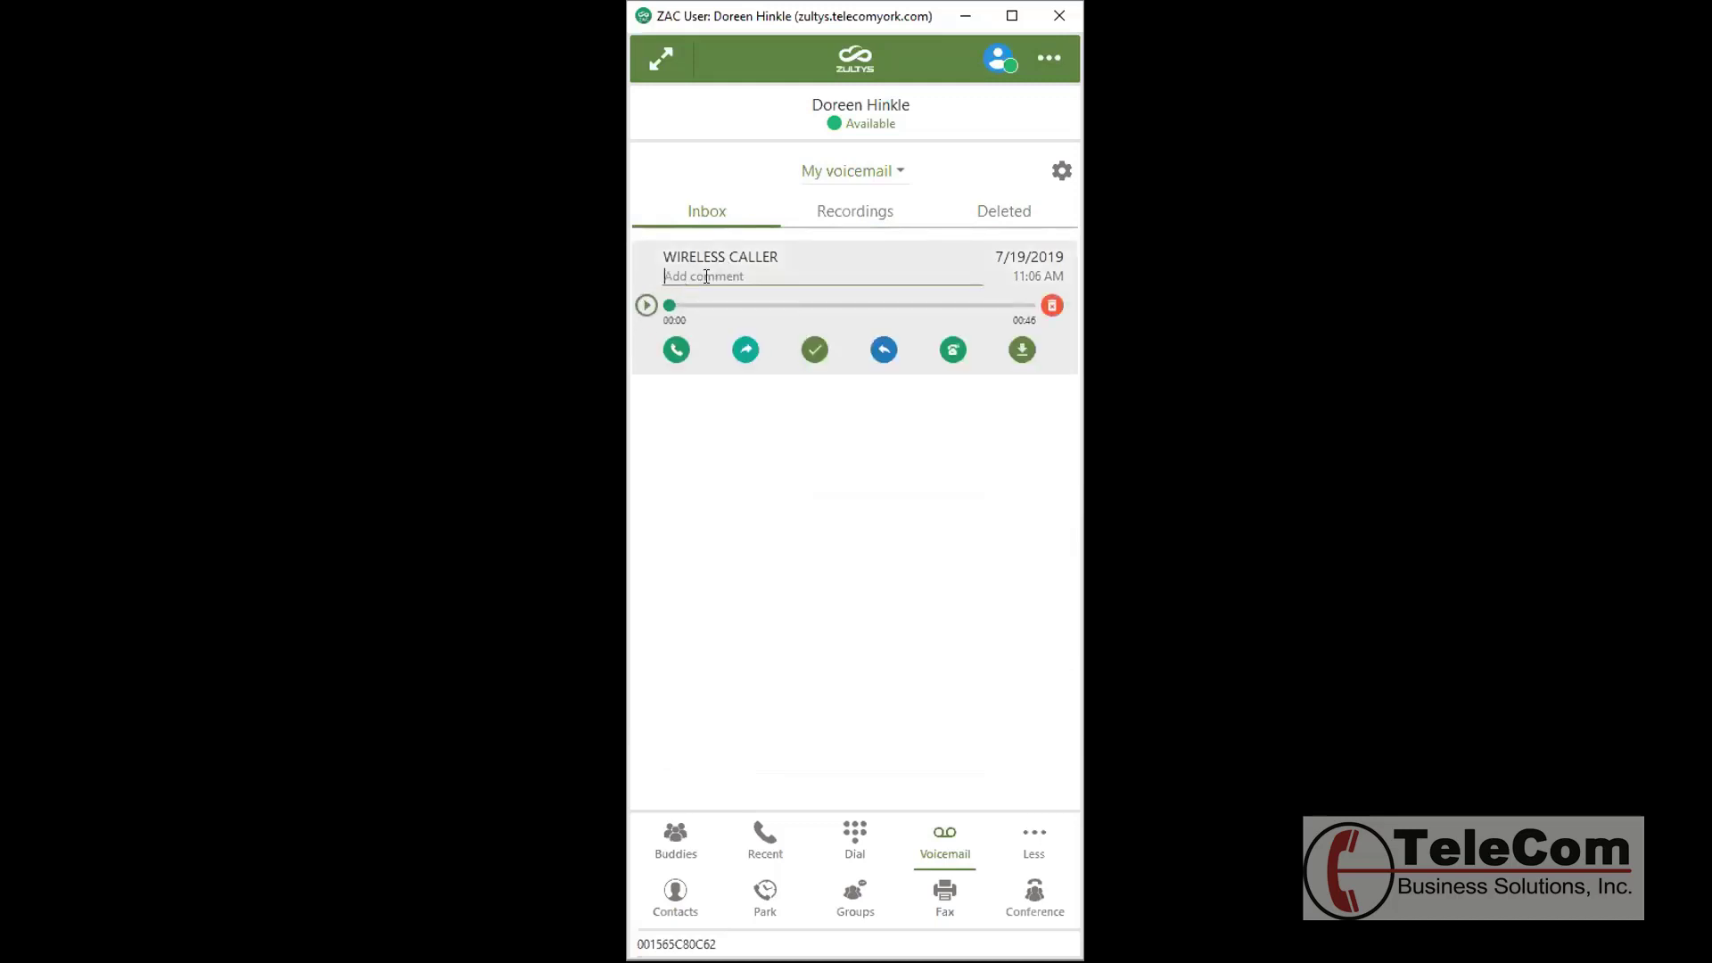
left_click(744, 276)
type("call them tomorrow")
key("Return")
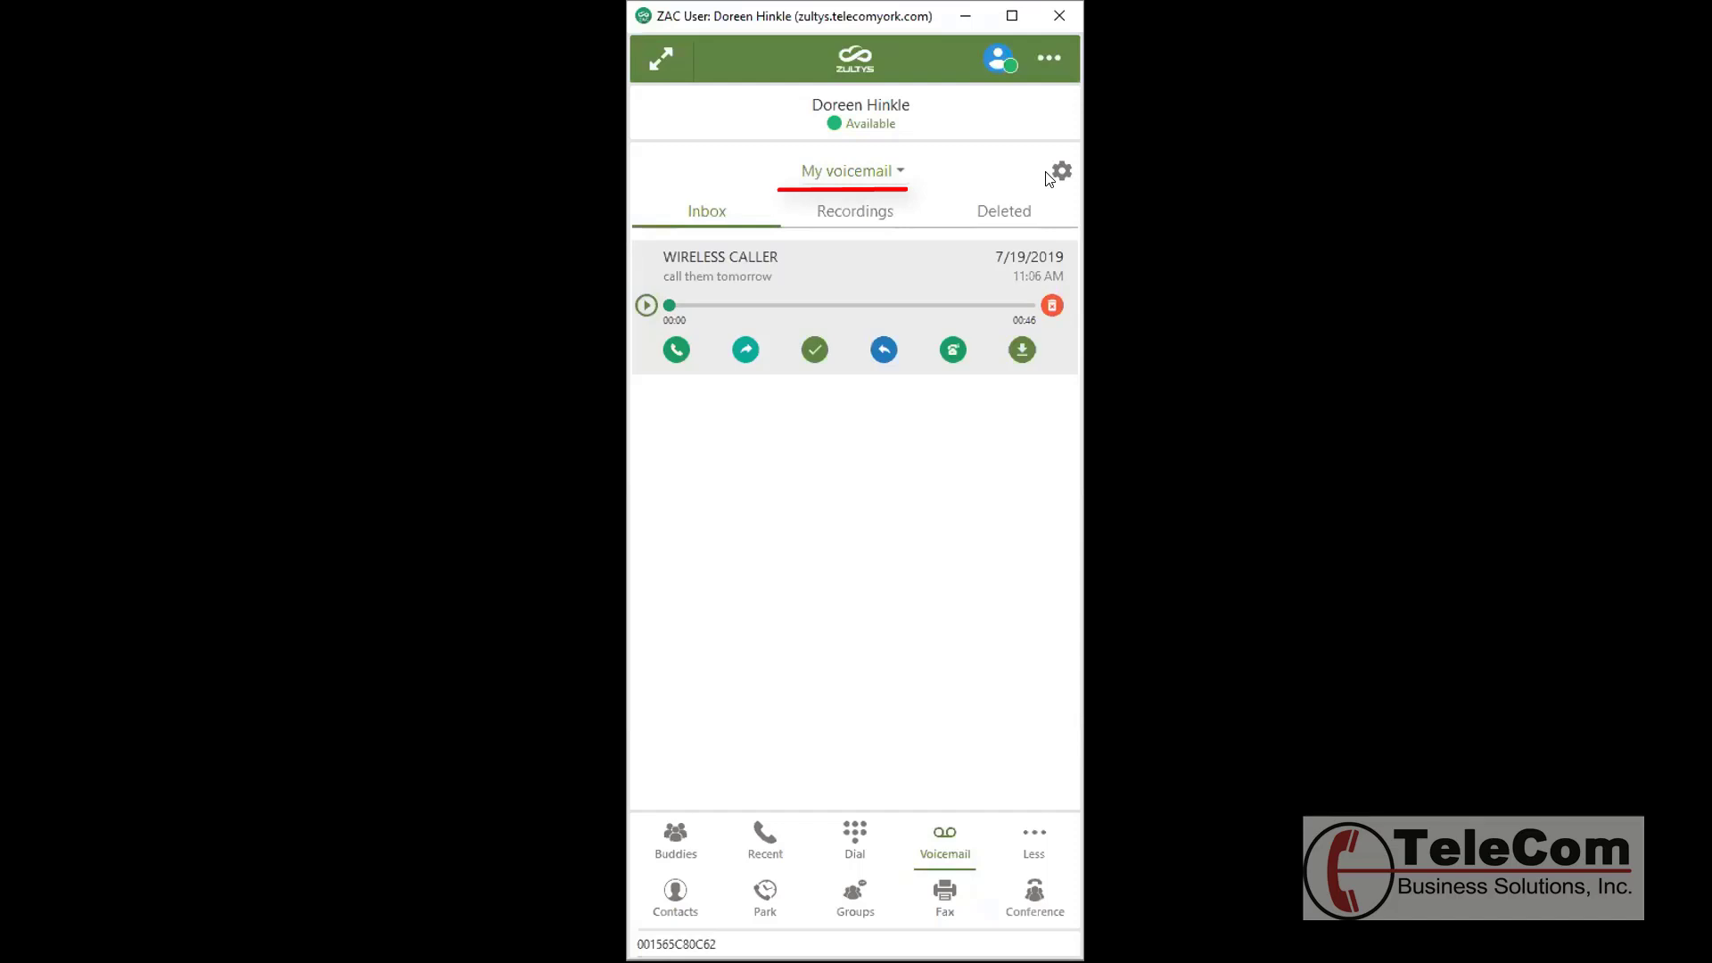
Enable and apply the vacation greeting in the voicemail greeting settings.
left_click(1057, 173)
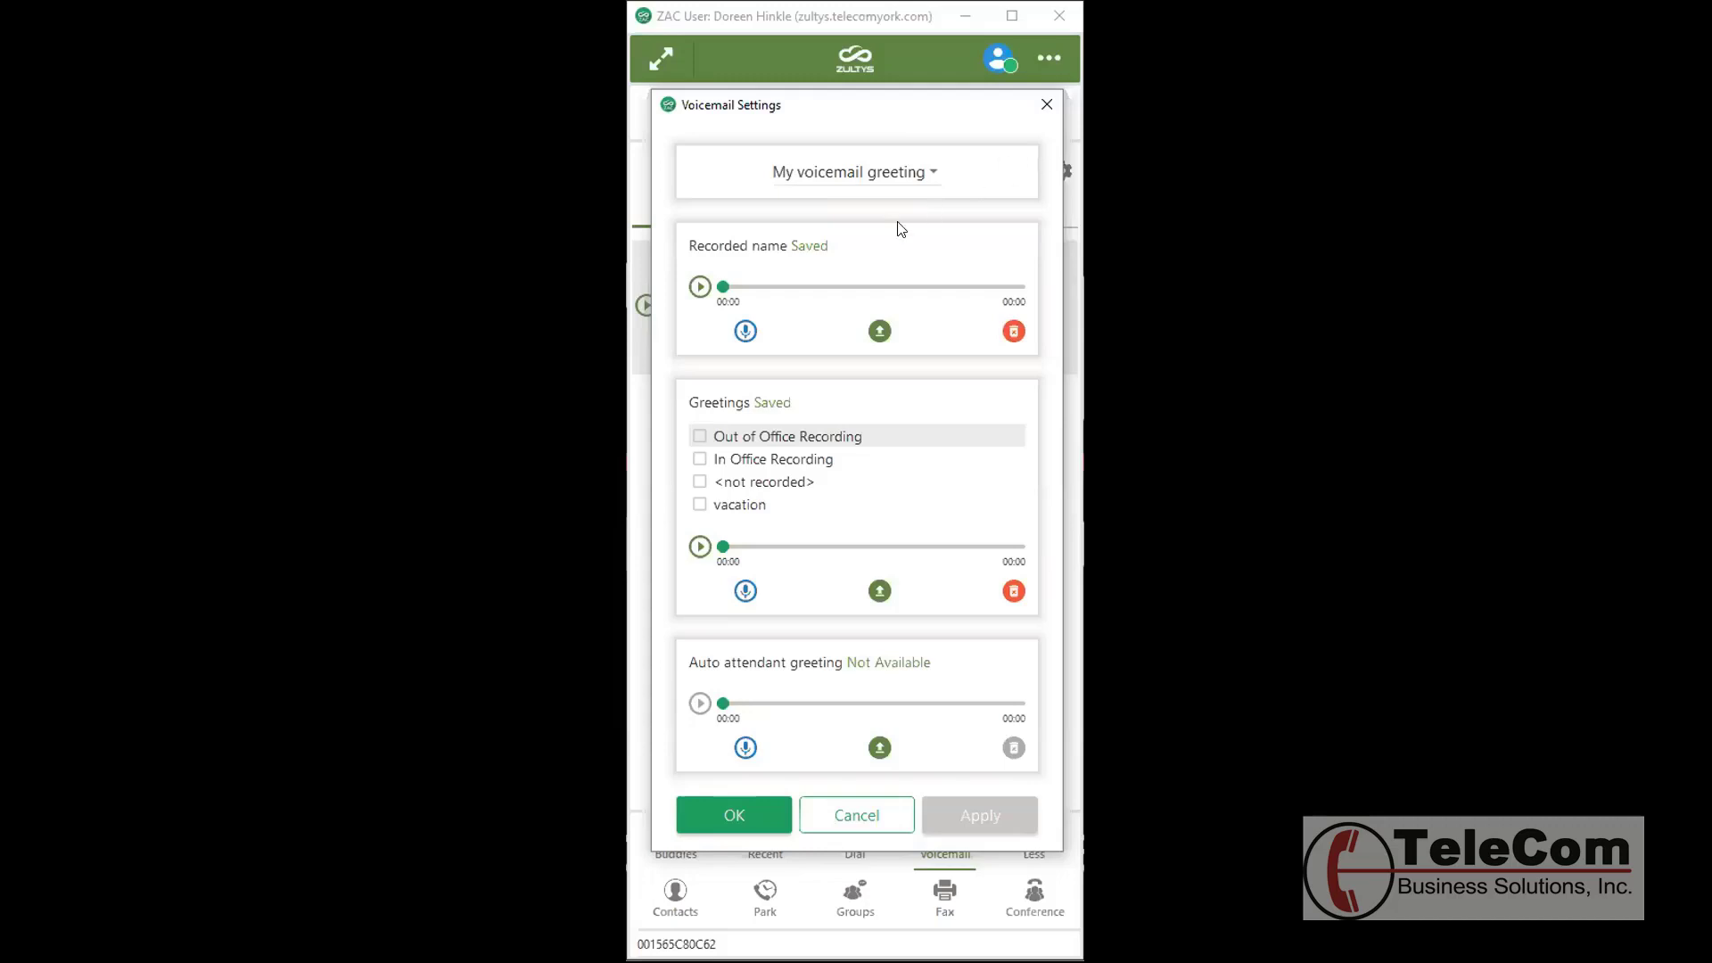
left_click(779, 482)
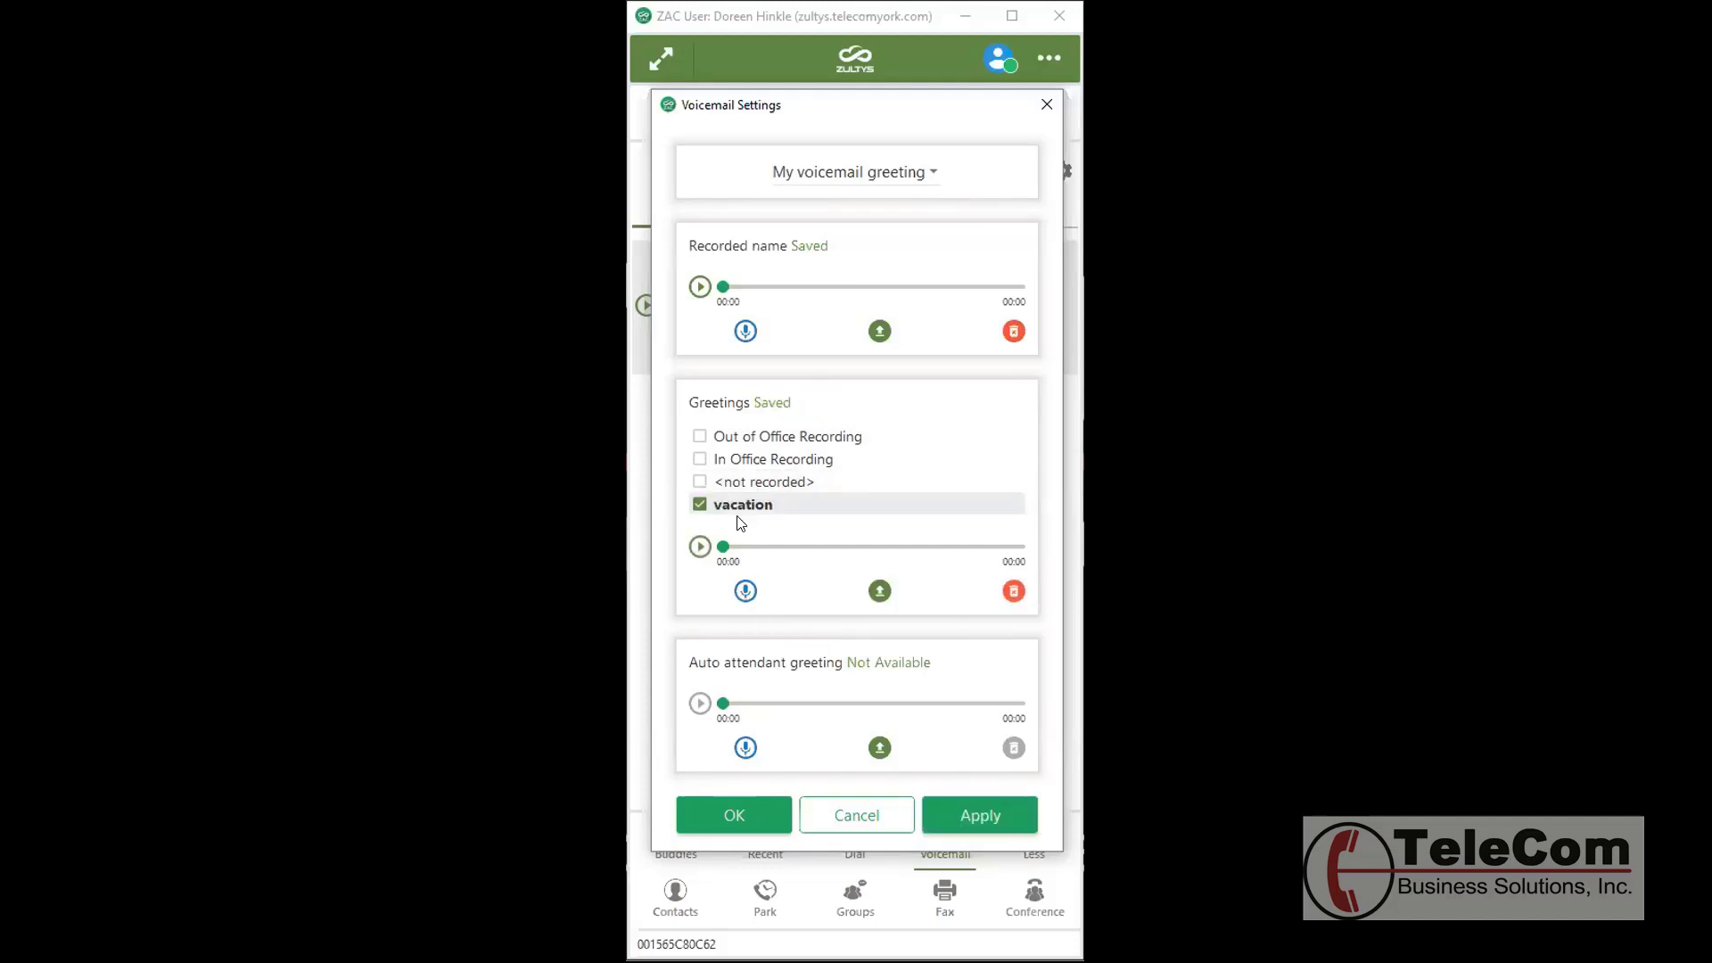
left_click(980, 816)
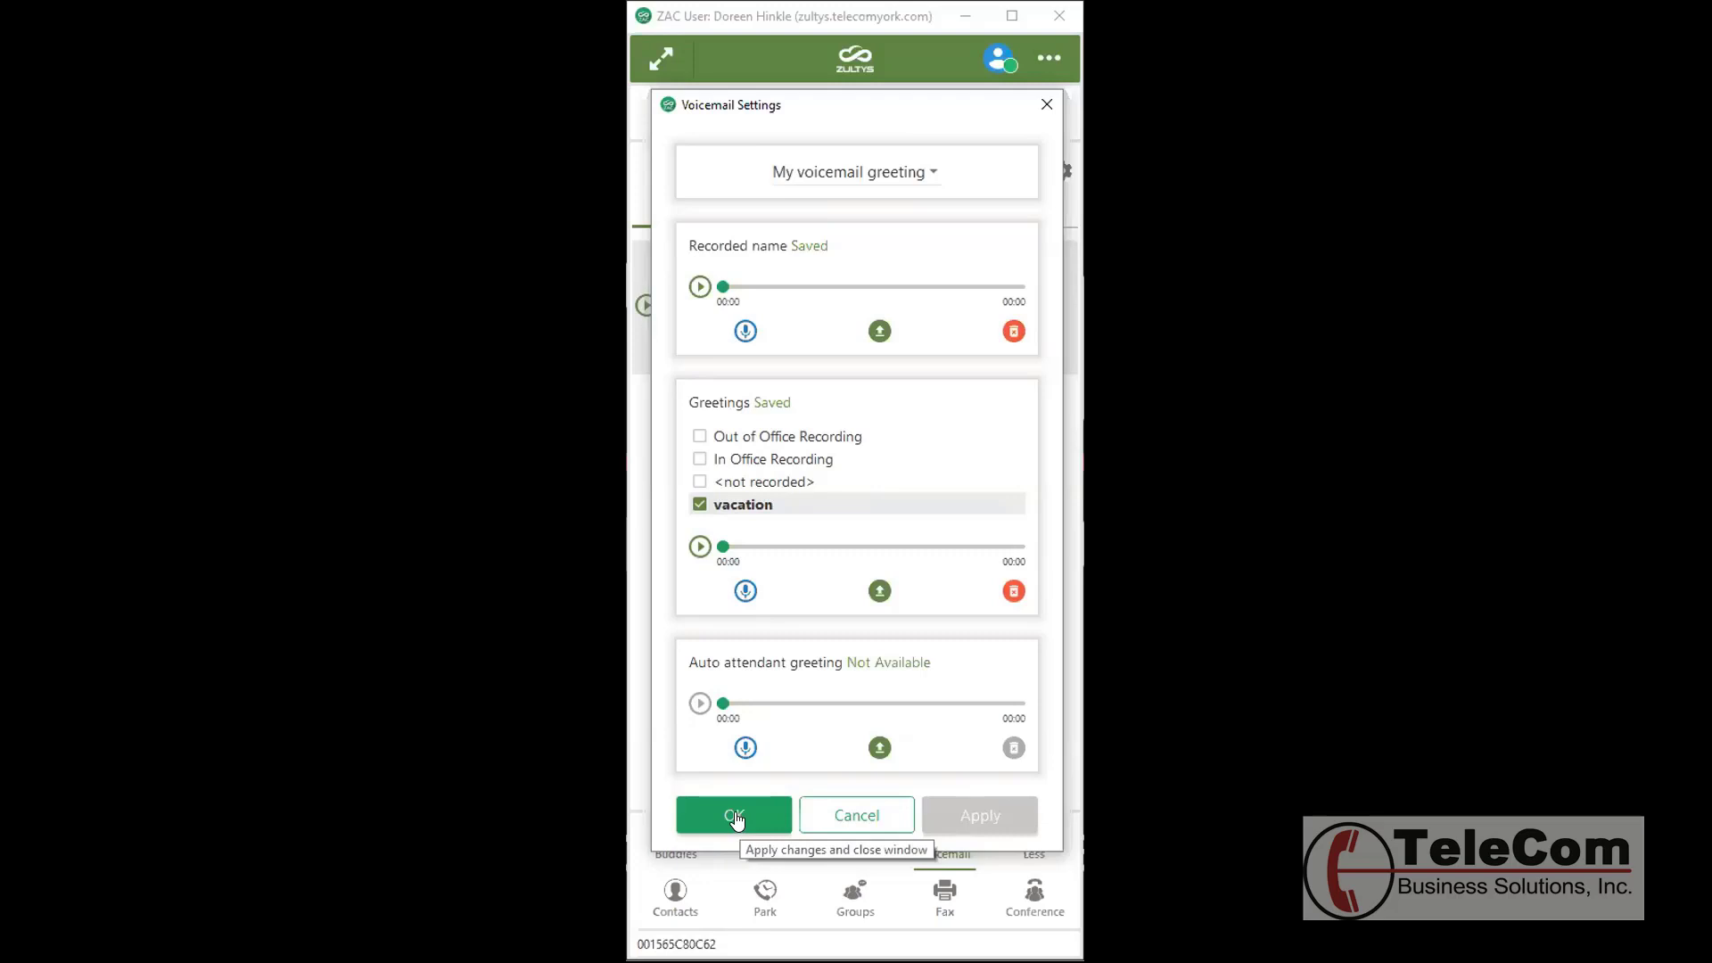
Turn the vacation greeting back off and apply the change.
left_click(742, 504)
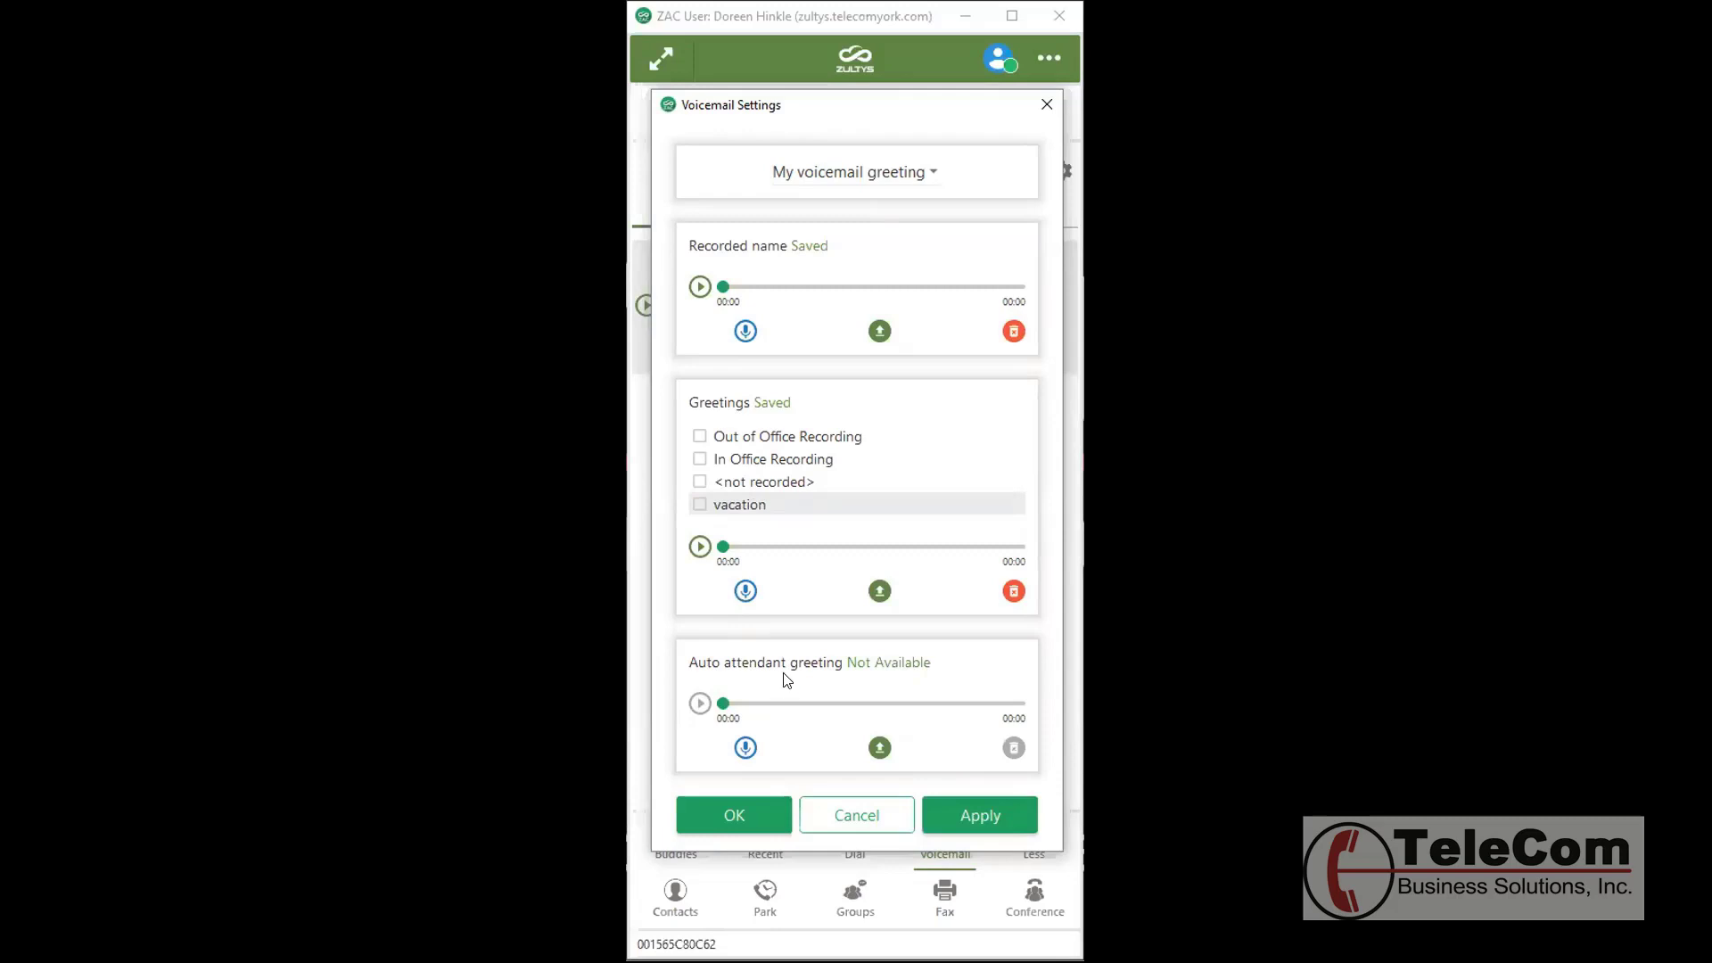
left_click(979, 815)
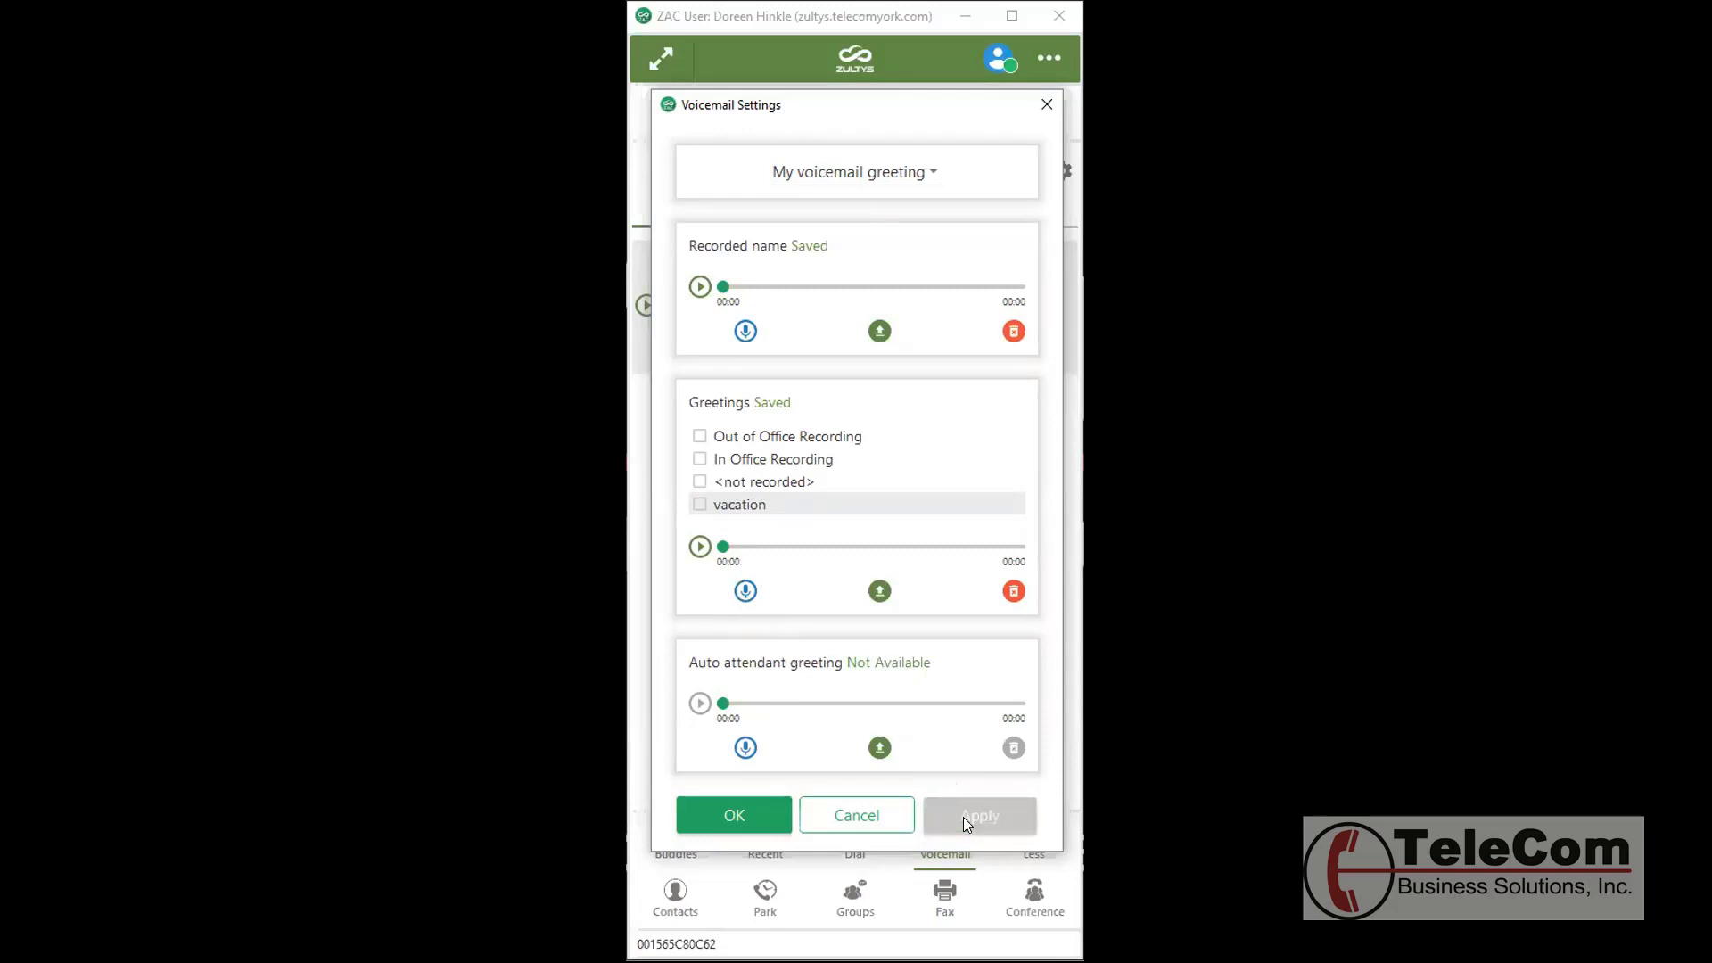